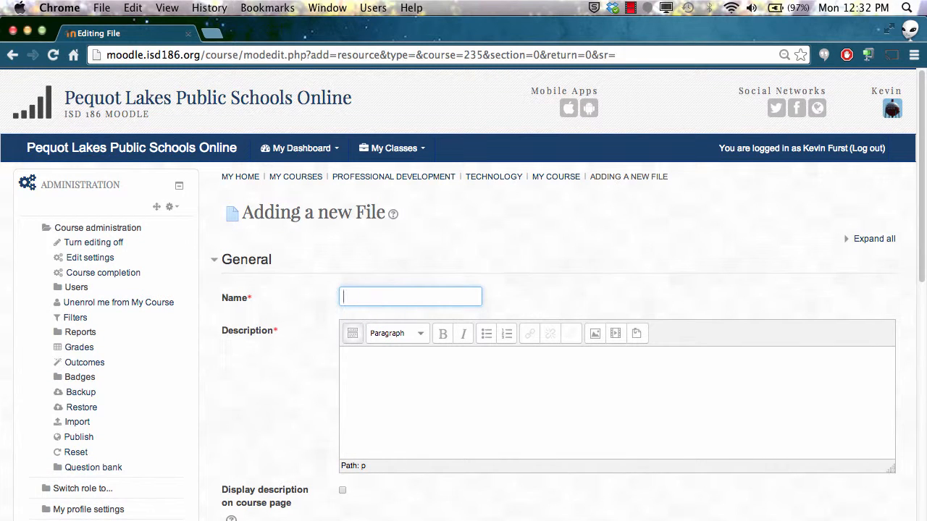
- Name the new file resource "Test Document" and enter the description "This document is for the next project."
type("Test Document")
left_click(417, 381)
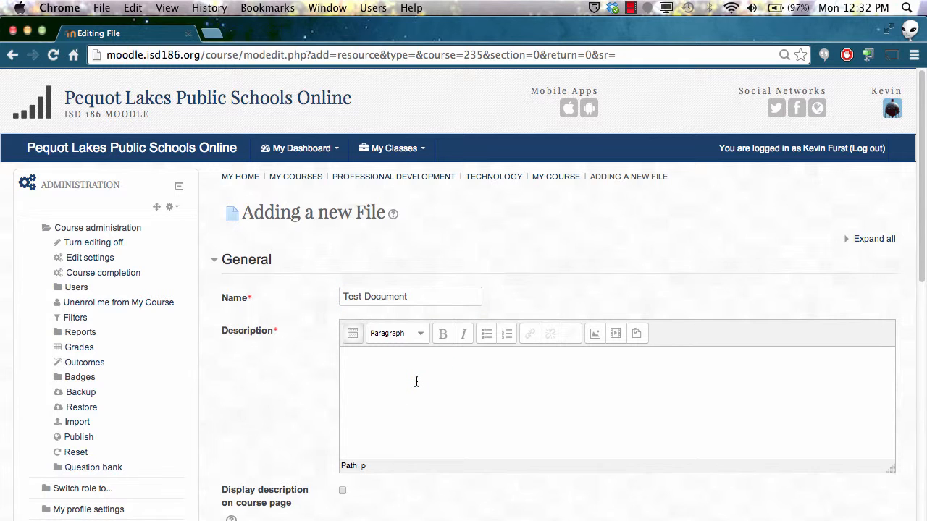
type("This document is for the next project.")
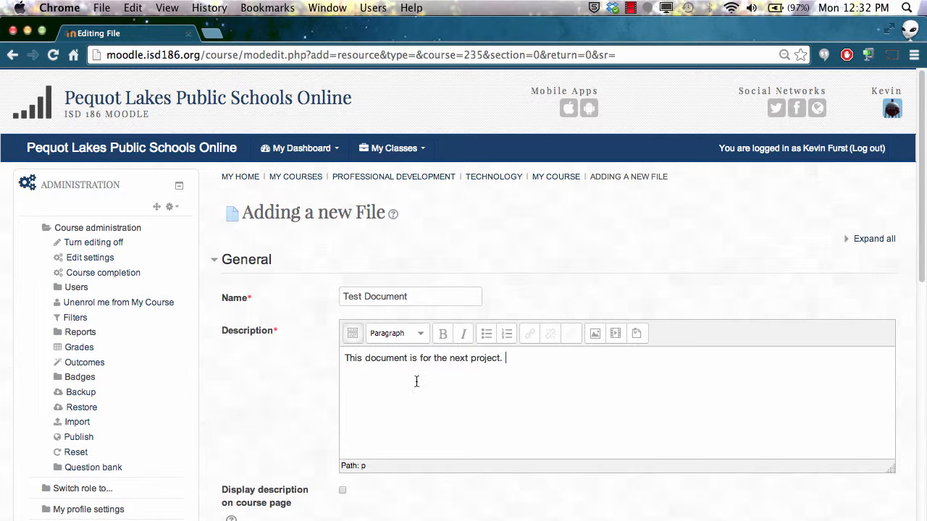
- Set the file resource's description to display on the course page
scroll(398, 464, "down", 1)
scroll(398, 461, "down", 3)
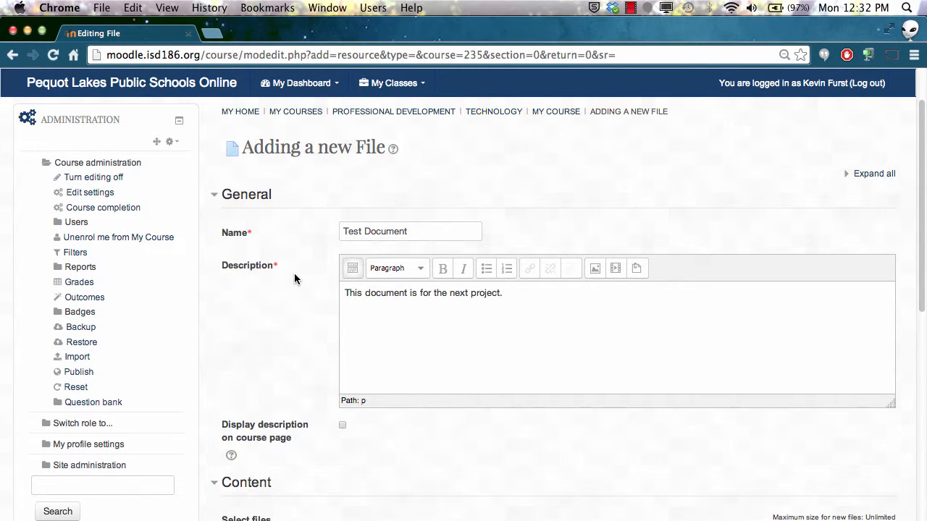
left_click(342, 426)
- Start adding a file to the resource's content and choose New Test Doc from the Desktop as the attachment
scroll(423, 428, "down", 5)
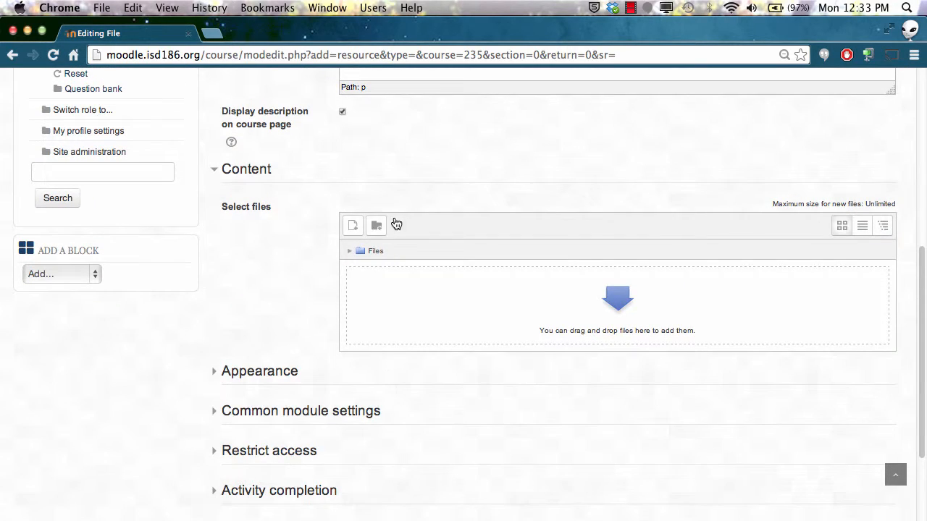
left_click(354, 230)
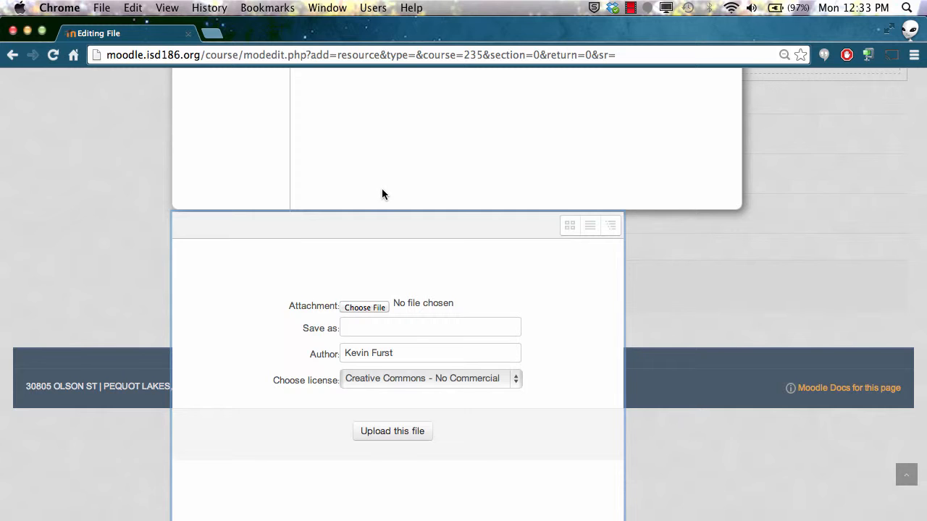
left_click(452, 159)
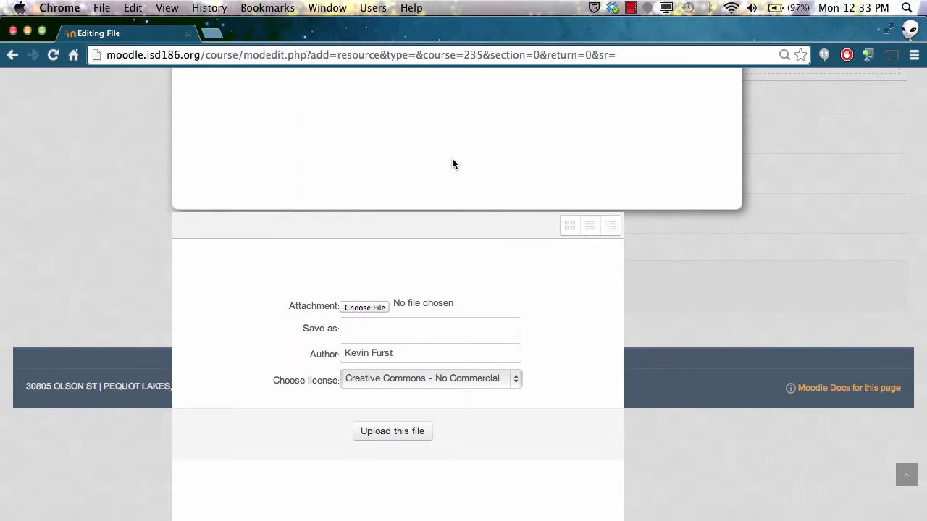
right_click(467, 185)
left_click(345, 226)
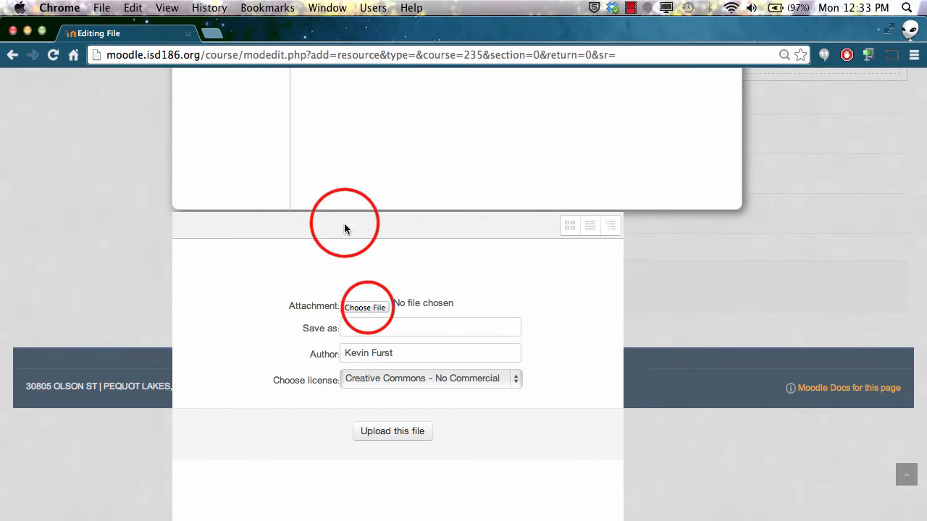
left_click(367, 307)
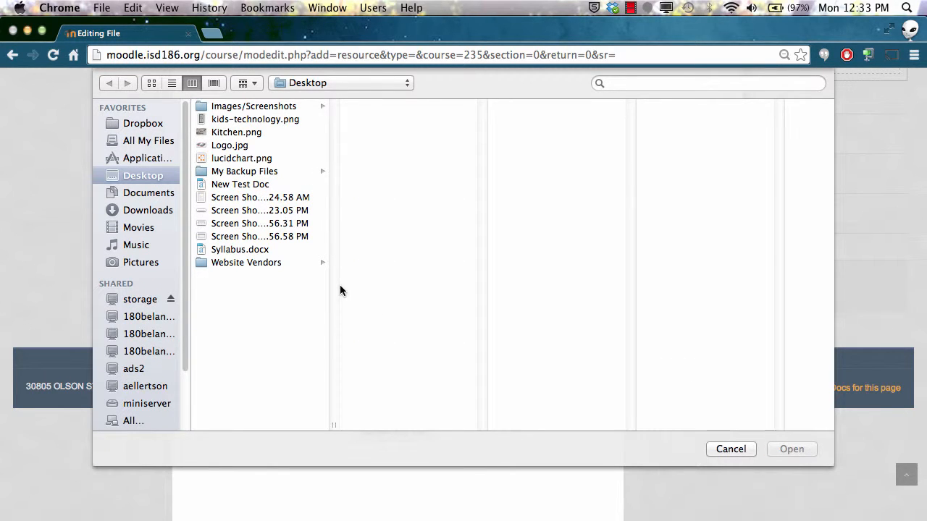
left_click(231, 185)
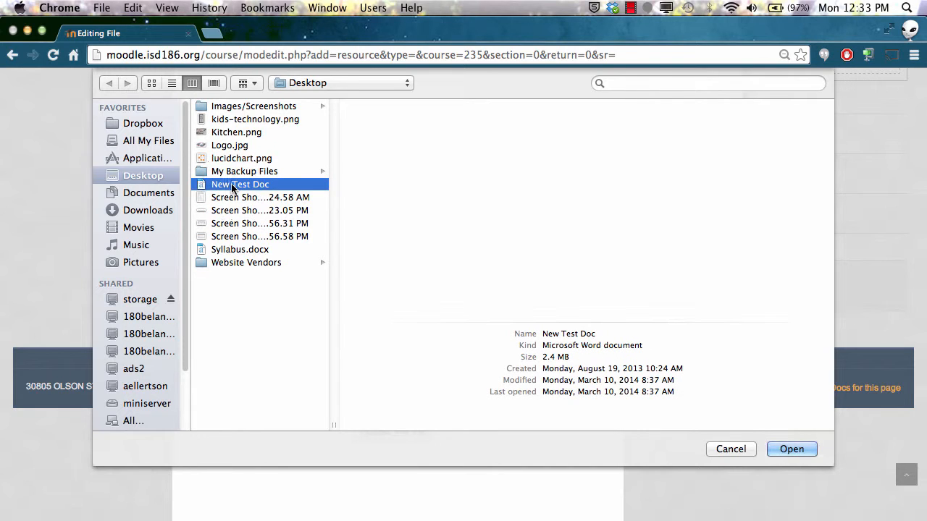
left_click(792, 449)
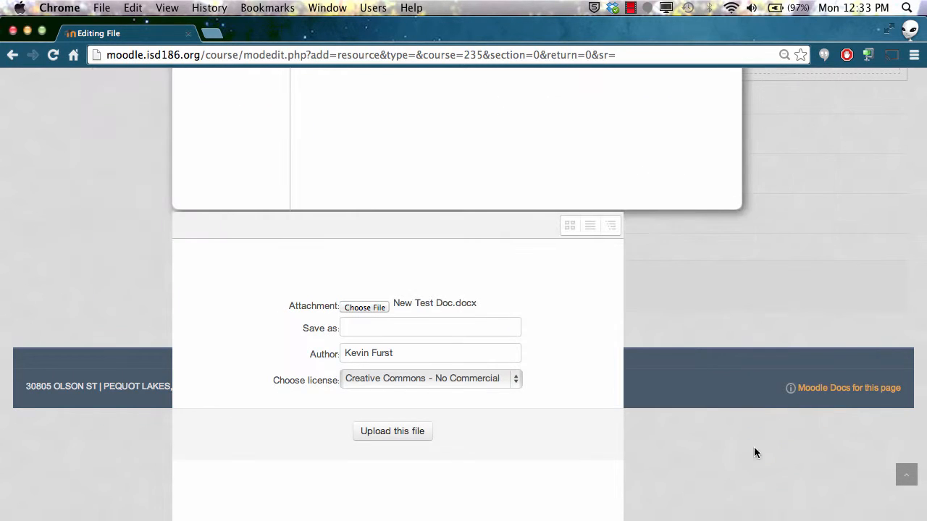
- Set the attachment's save name to "Assignment" and upload it
left_click(413, 325)
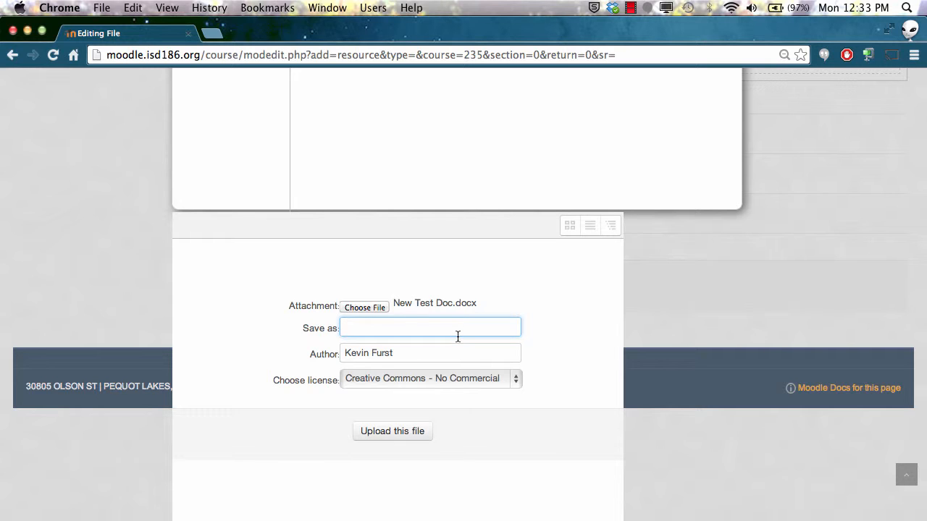
type("Assignment")
left_click(419, 433)
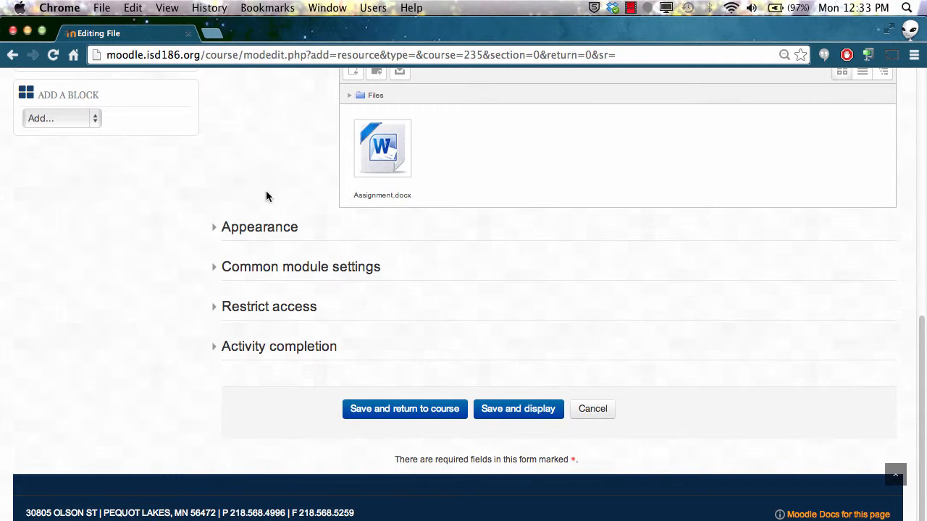
scroll(261, 181, "up", 3)
scroll(258, 178, "up", 2)
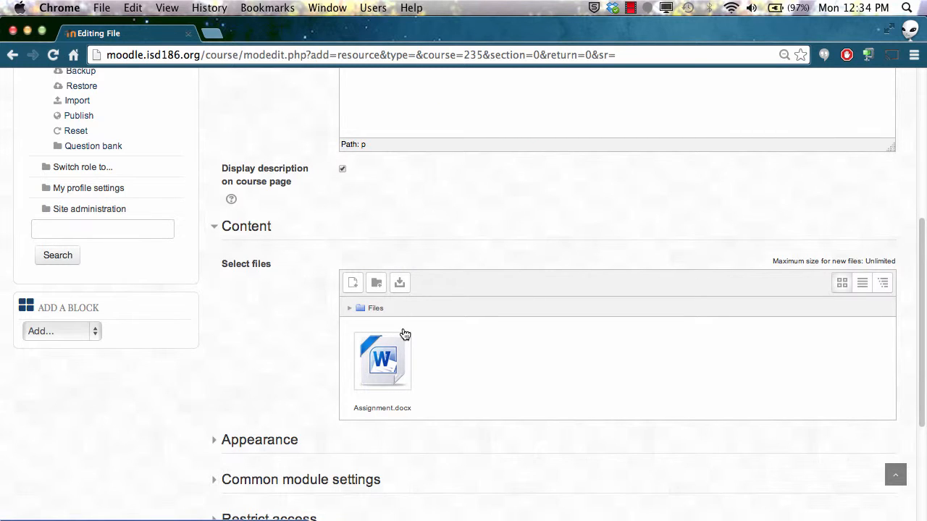
left_click(378, 286)
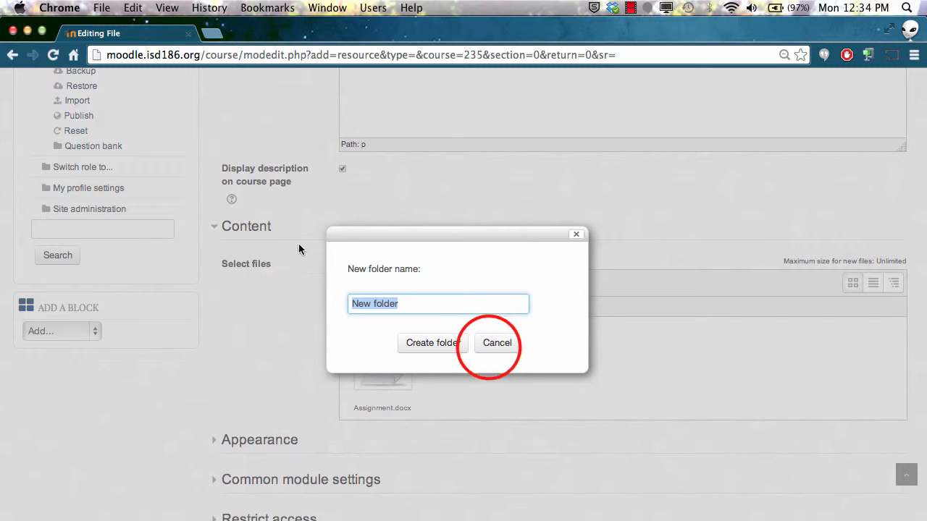
left_click(495, 344)
- Examine the Appearance settings of the file resource, including the available Display options, and collapse the section
scroll(340, 355, "down", 3)
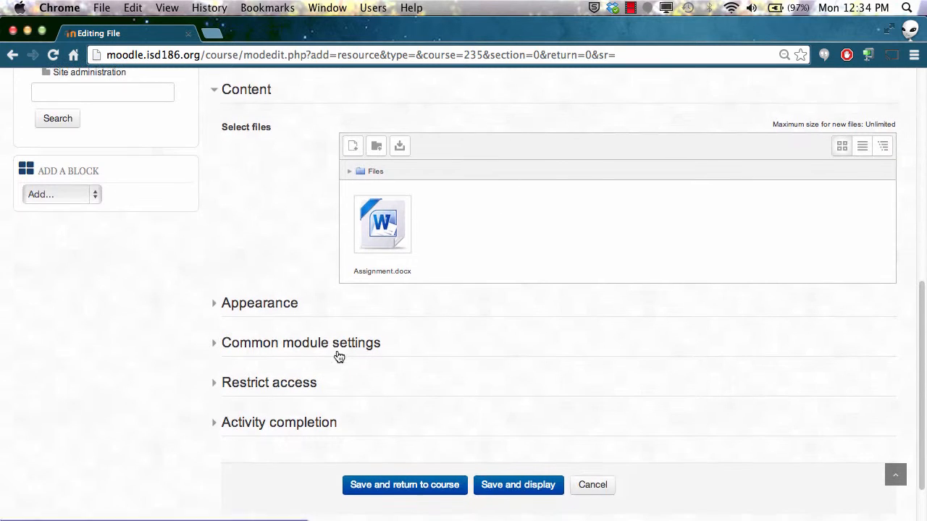
left_click(215, 304)
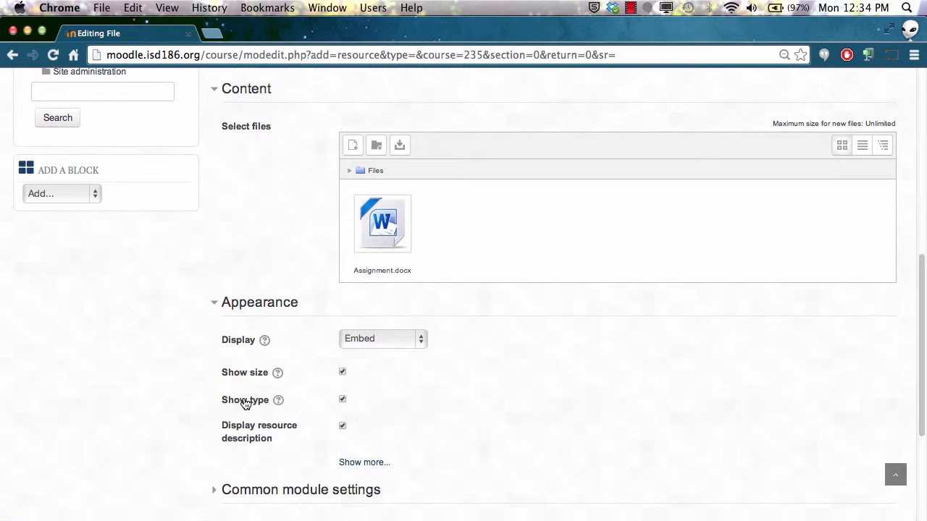
scroll(245, 403, "down", 2)
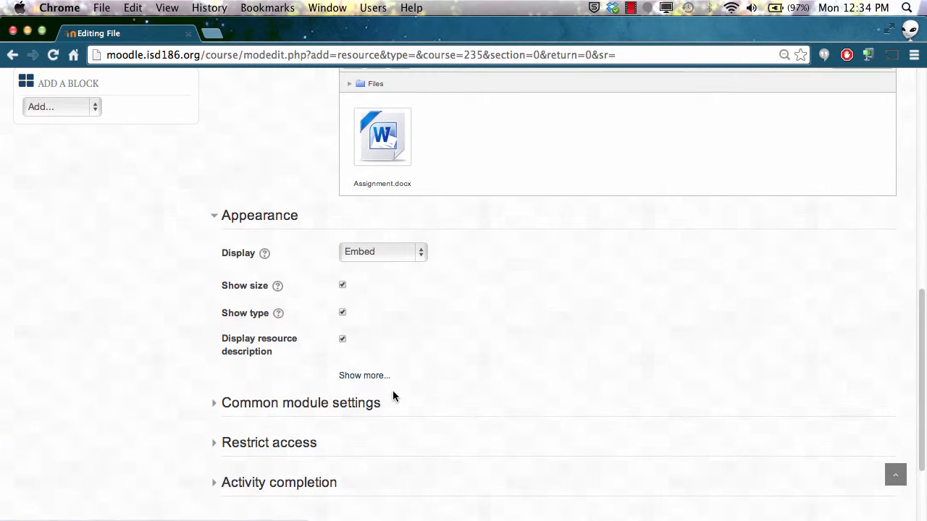
left_click(393, 255)
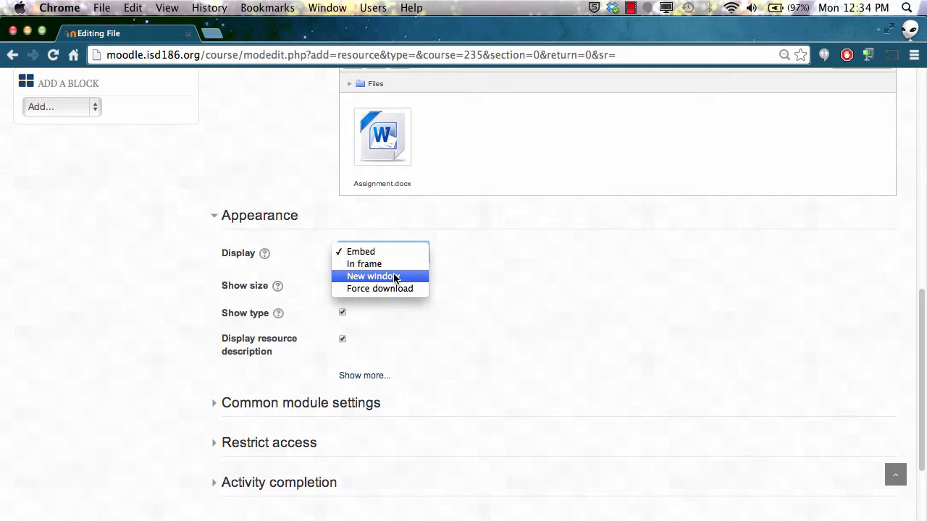
left_click(398, 318)
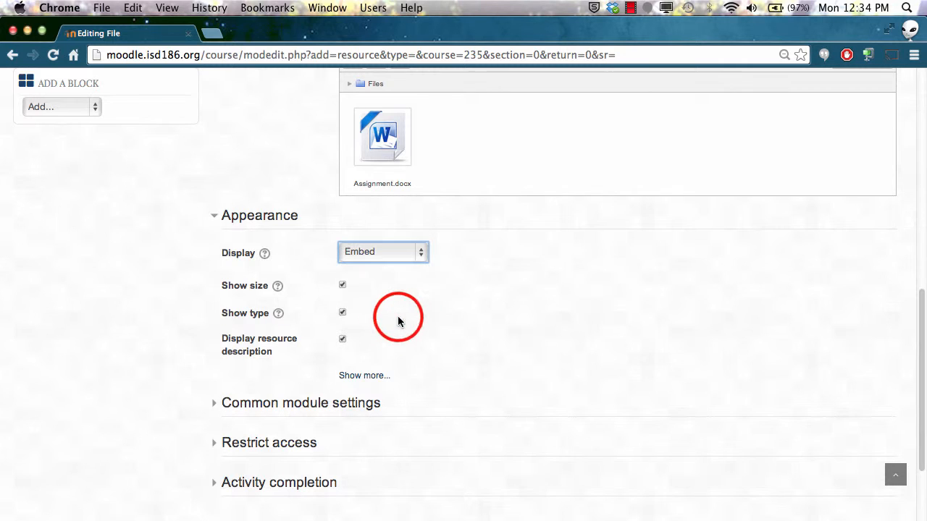
left_click(215, 224)
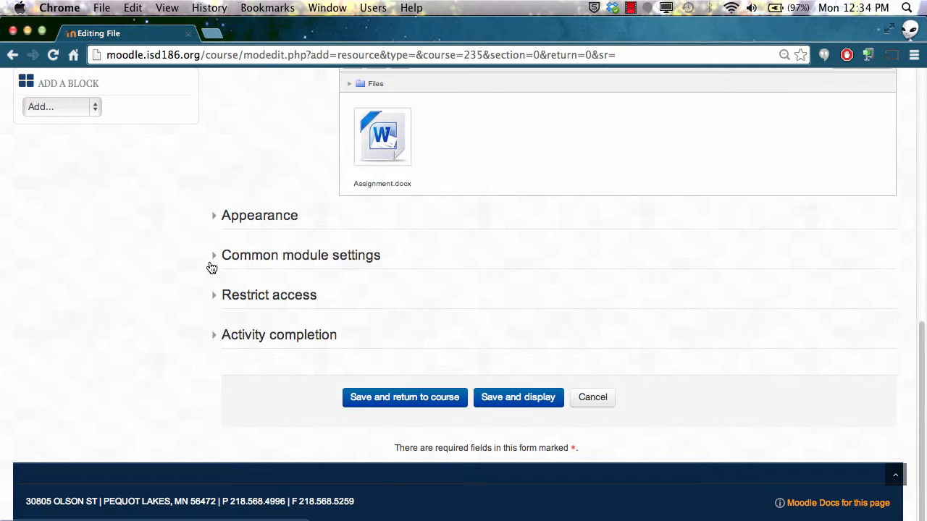
- Examine the visibility and ID number options in the Common module settings and collapse the section
left_click(211, 259)
left_click(210, 256)
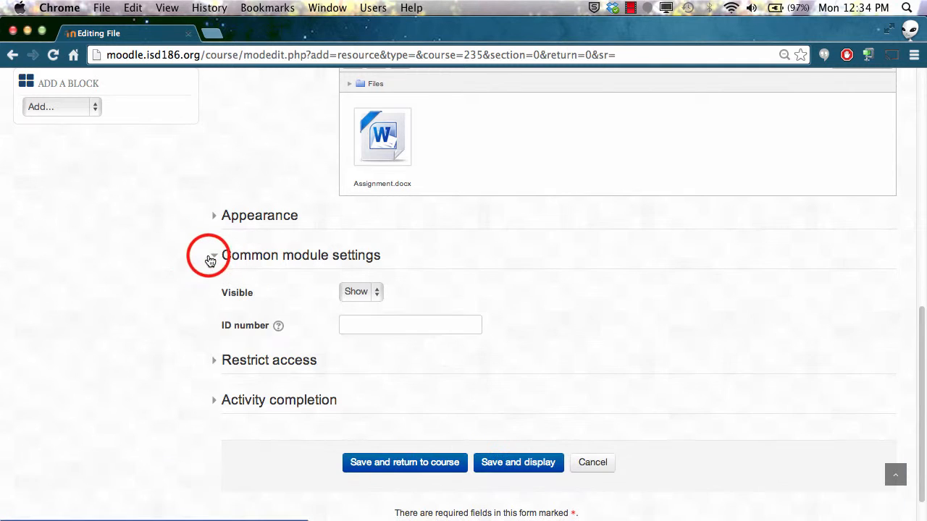
left_click(210, 256)
left_click(211, 255)
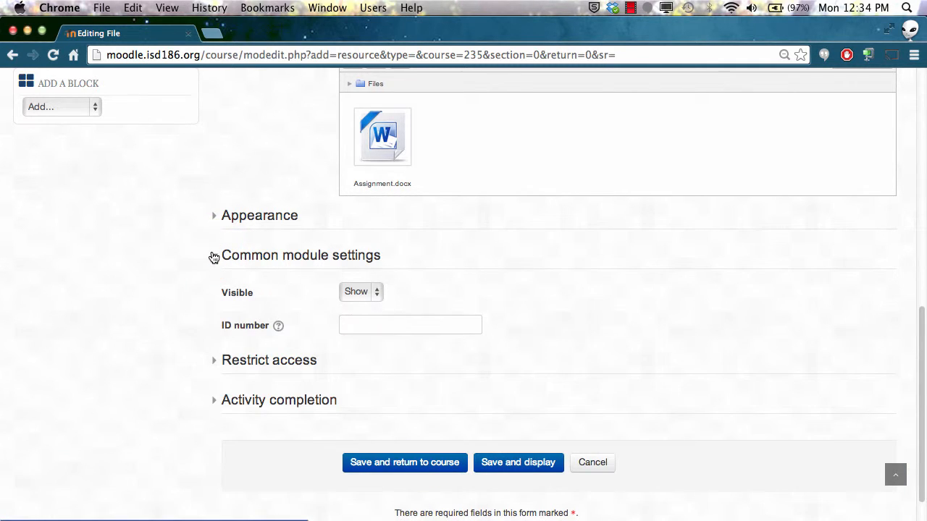
left_click(211, 256)
- Review the Restrict access settings: access dates, grade condition choices, user field and activity completion conditions
left_click(212, 293)
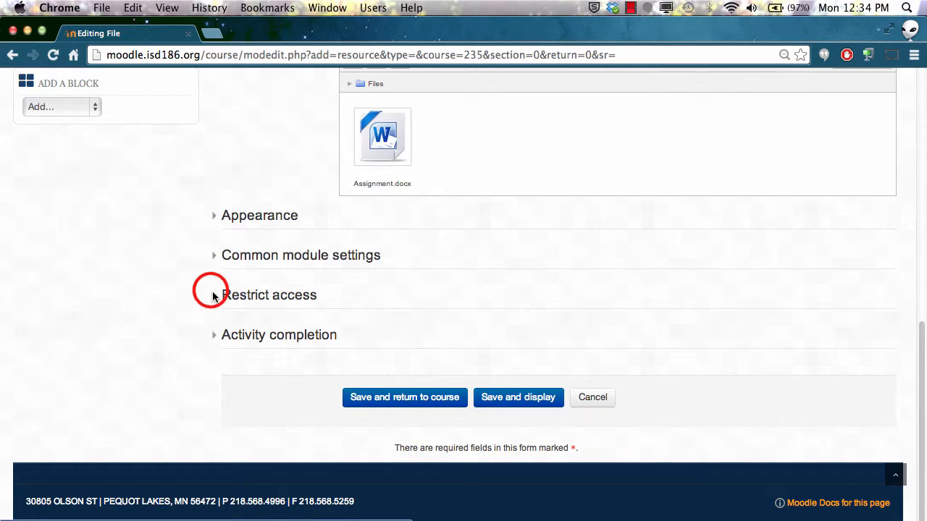
scroll(272, 362, "down", 5)
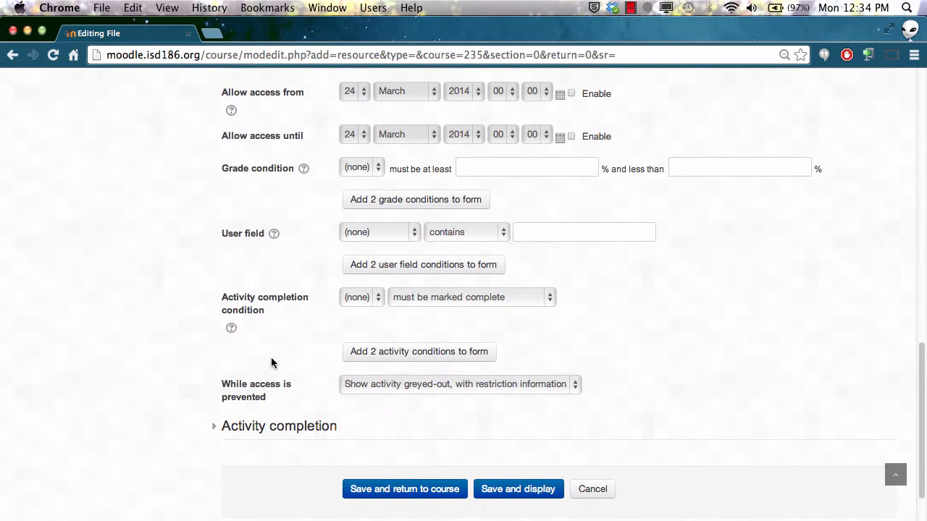
scroll(271, 362, "up", 2)
scroll(271, 362, "down", 2)
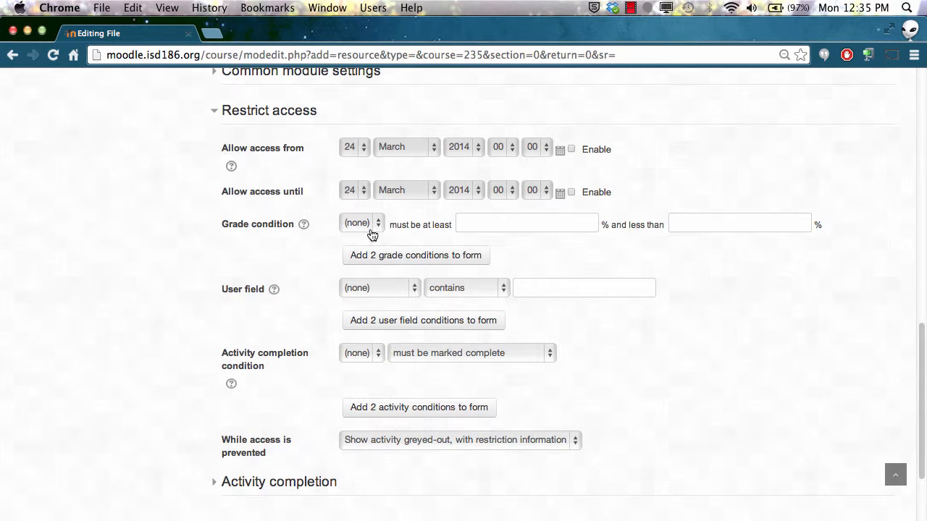
left_click(345, 224)
left_click(399, 241)
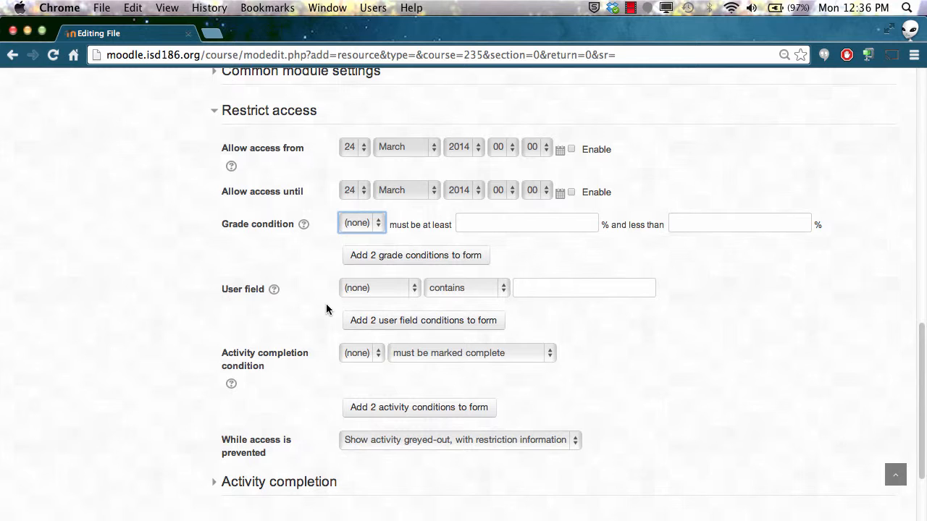
scroll(181, 335, "down", 3)
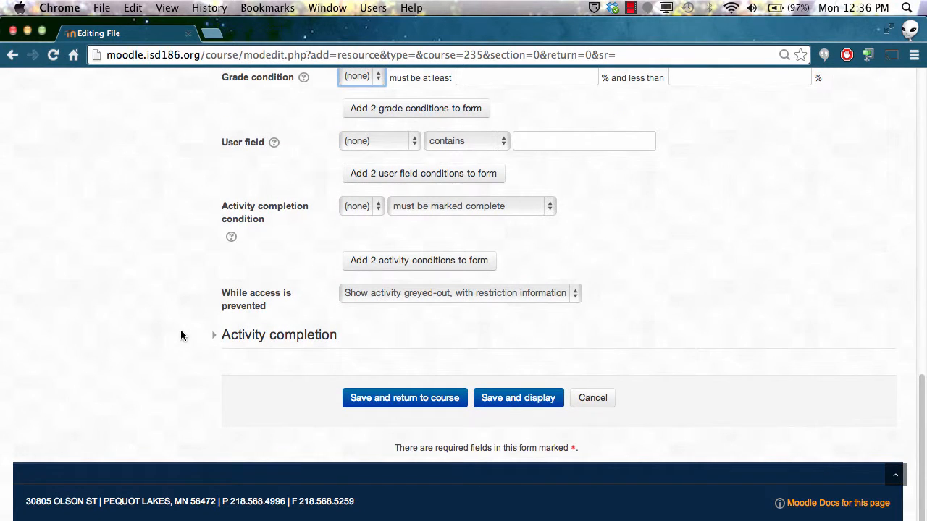
scroll(246, 202, "up", 3)
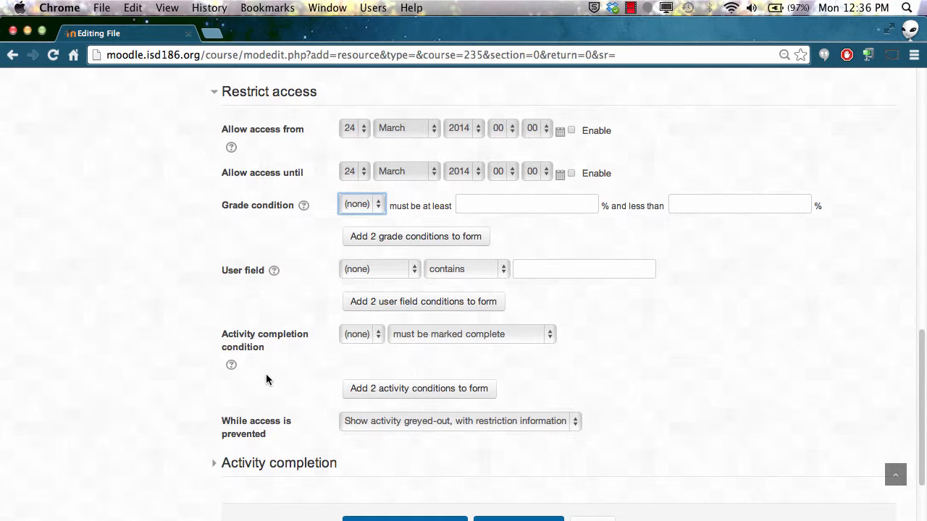
scroll(266, 379, "down", 2)
- Review the Activity completion settings, including the completion tracking options, and save the file resource, returning to the course
left_click(218, 354)
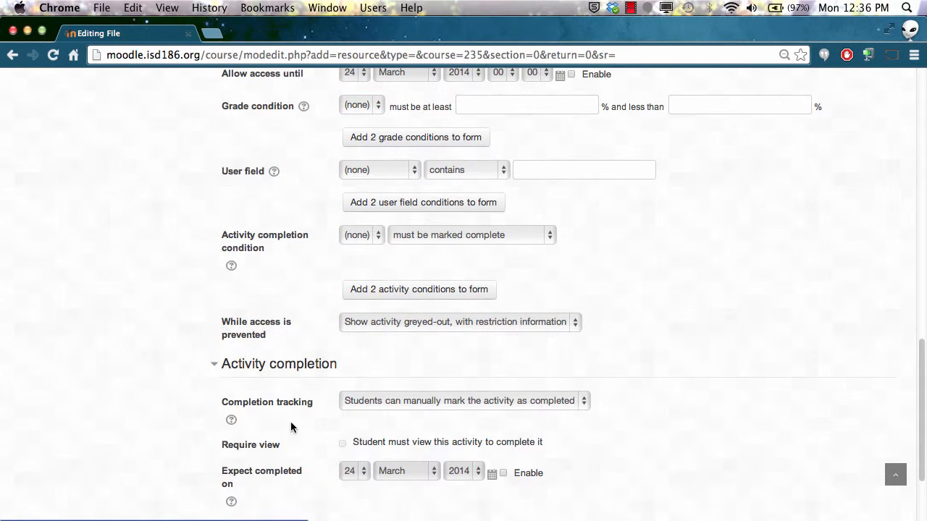
scroll(291, 427, "down", 3)
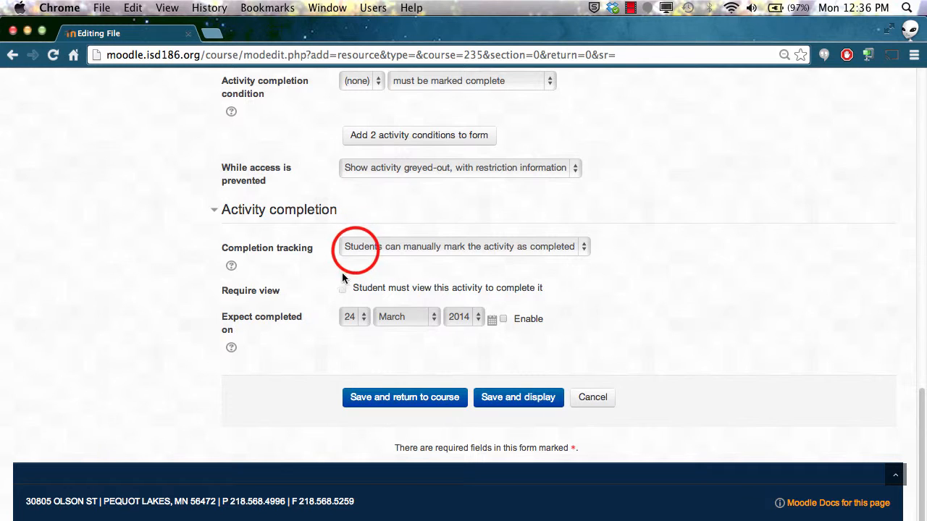
left_click(355, 246)
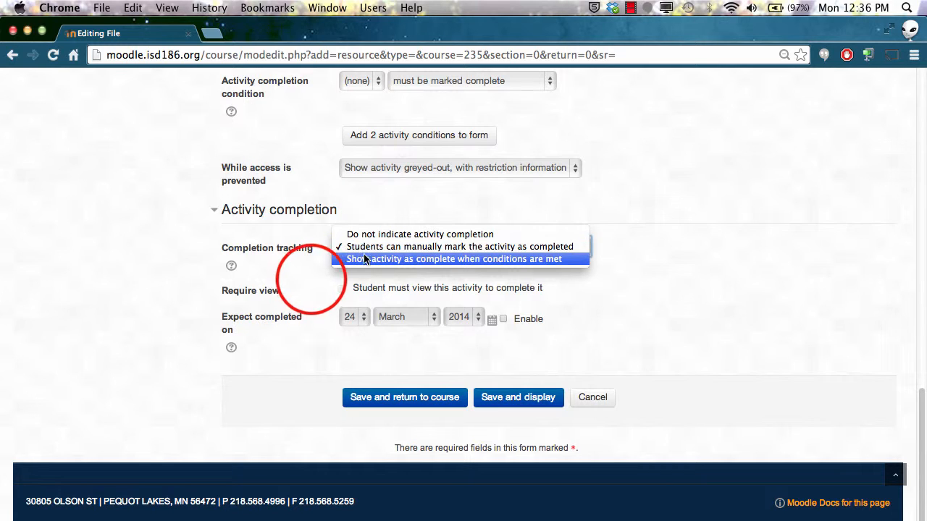
left_click(312, 284)
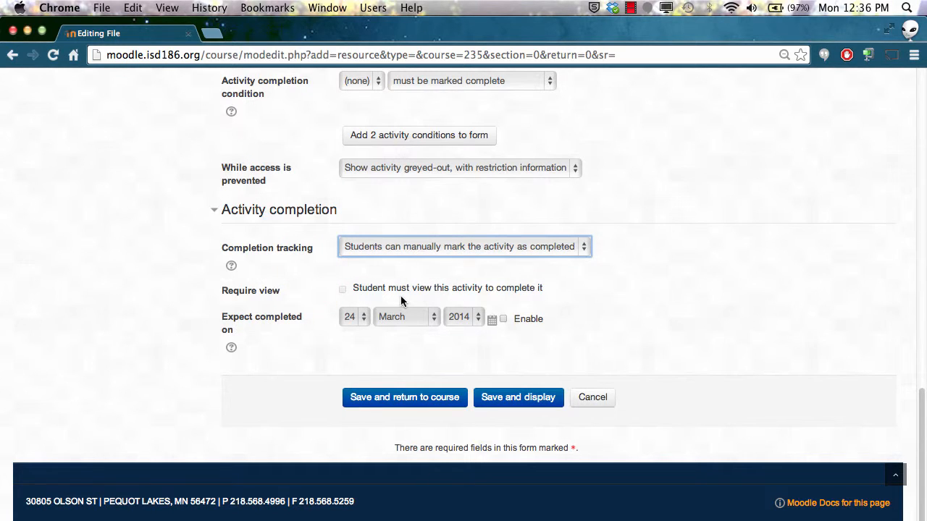
left_click(347, 289)
left_click(443, 401)
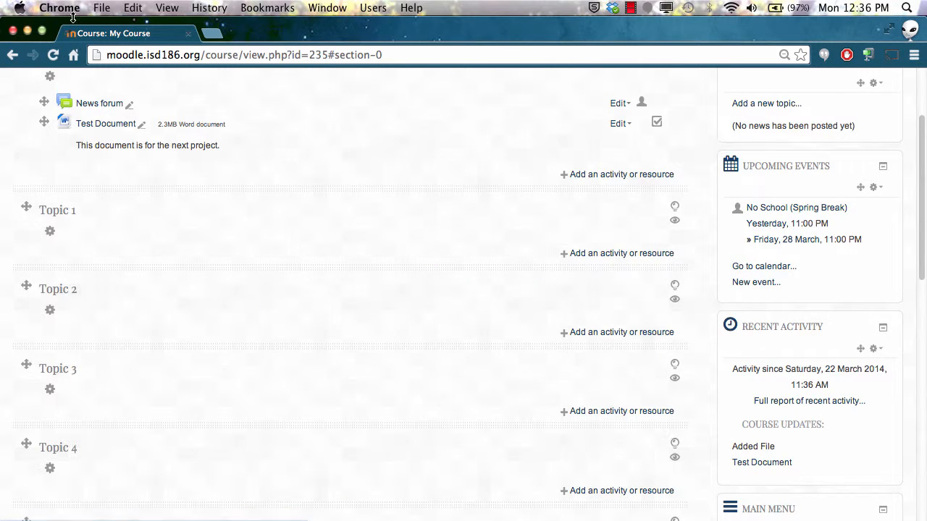
- Check the Test Document entry's description and file details on the course page, and turn course editing off
left_click(154, 145)
left_click_drag(156, 124, 225, 126)
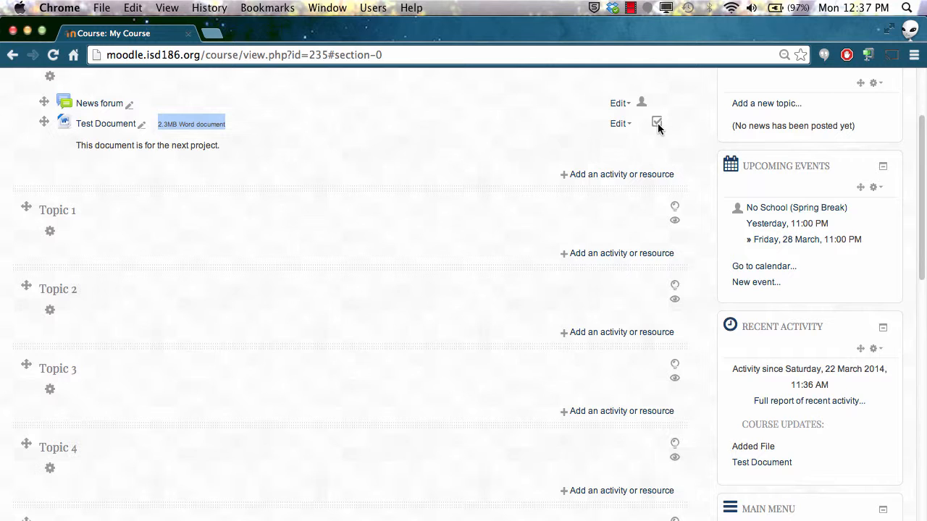
scroll(427, 216, "up", 5)
left_click(674, 178)
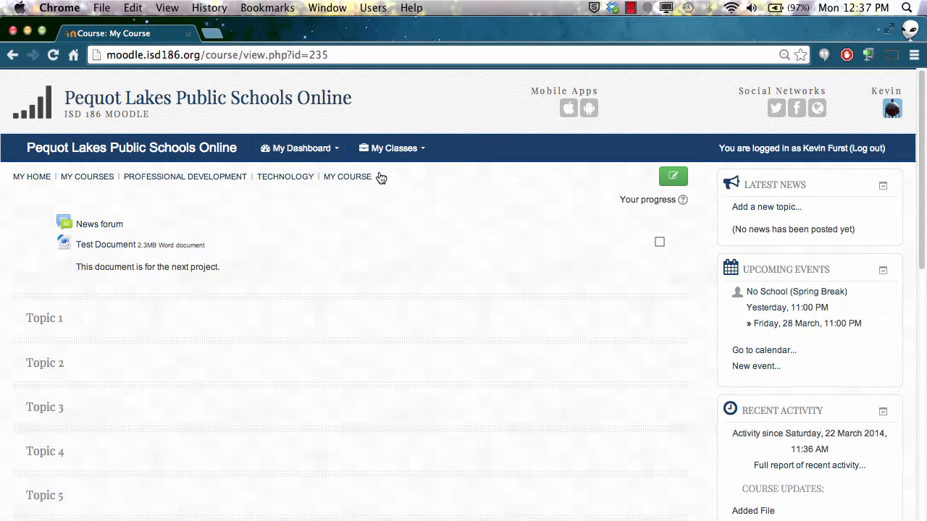
- Turn course editing on and start a new Folder resource in the course's general section
left_click(220, 267)
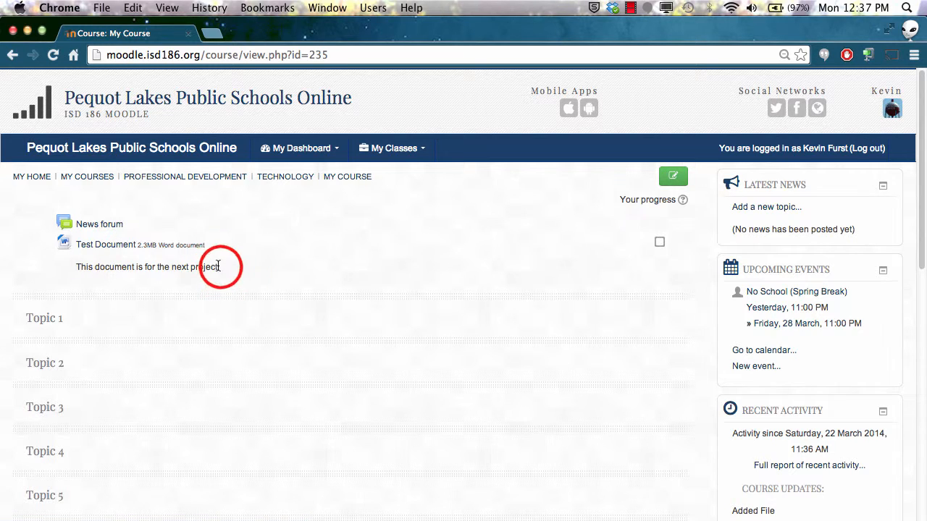
left_click_drag(220, 267, 64, 265)
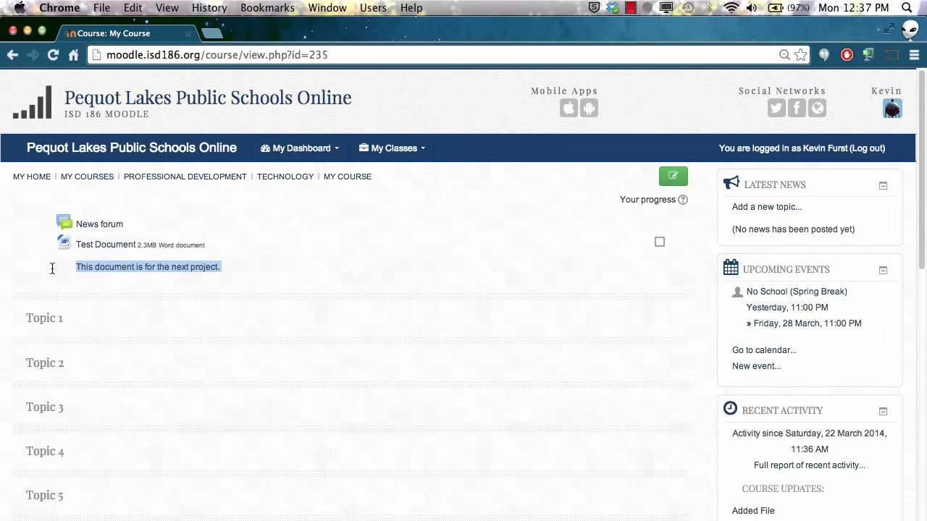
left_click(673, 176)
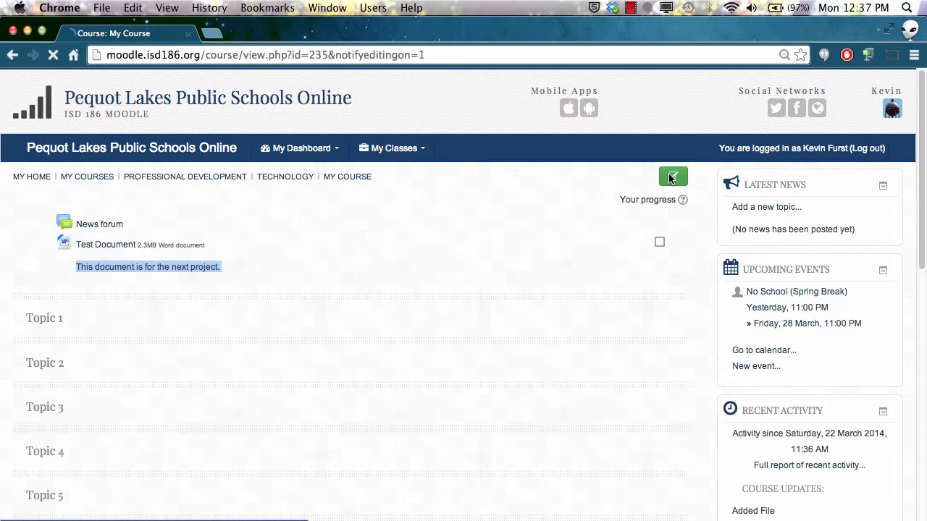
left_click(615, 298)
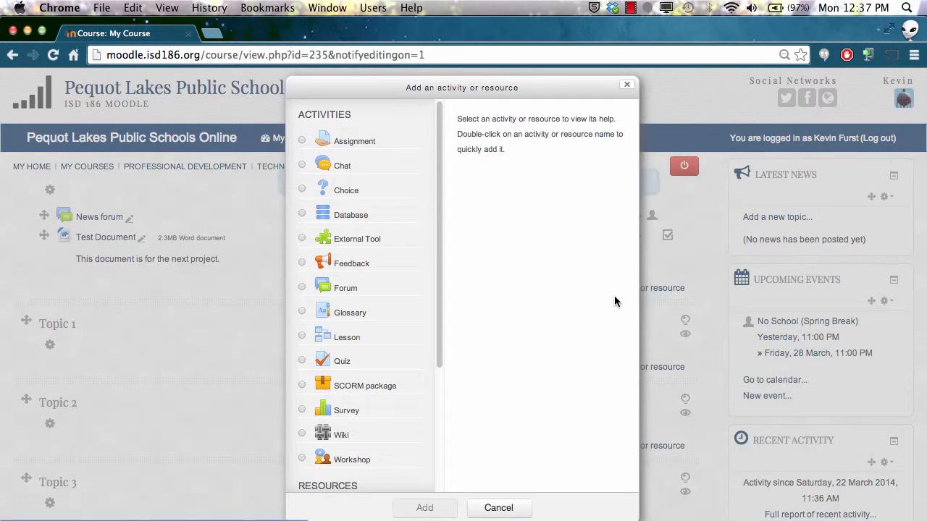
left_click_drag(441, 262, 444, 442)
left_click(344, 383)
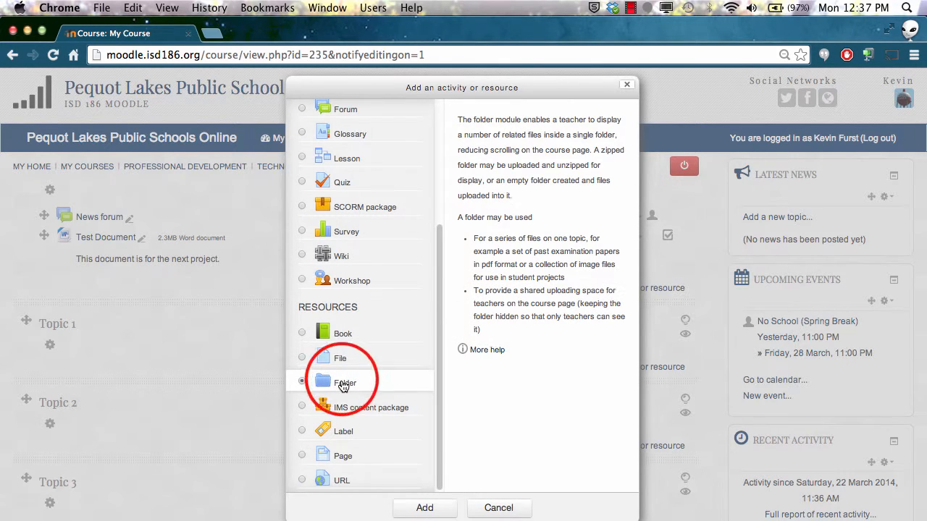
left_click(424, 507)
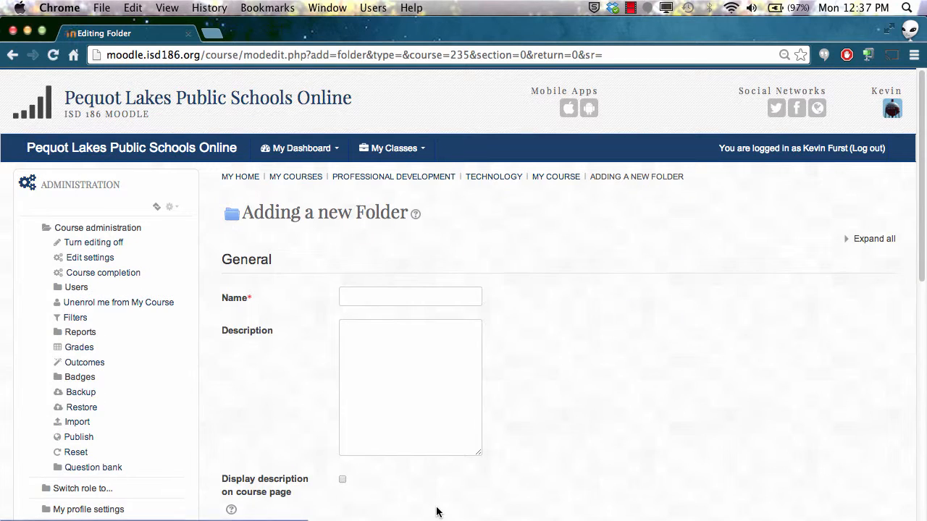
- Name the new folder "Resources Folder" and leave its description empty
left_click(378, 297)
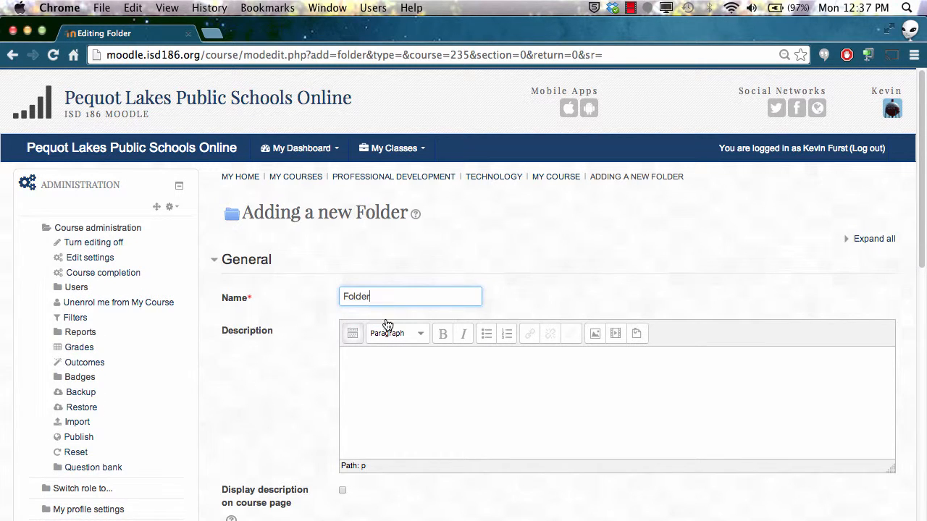
scroll(425, 390, "down", 1)
right_click(424, 390)
left_click(381, 381)
left_click(381, 381)
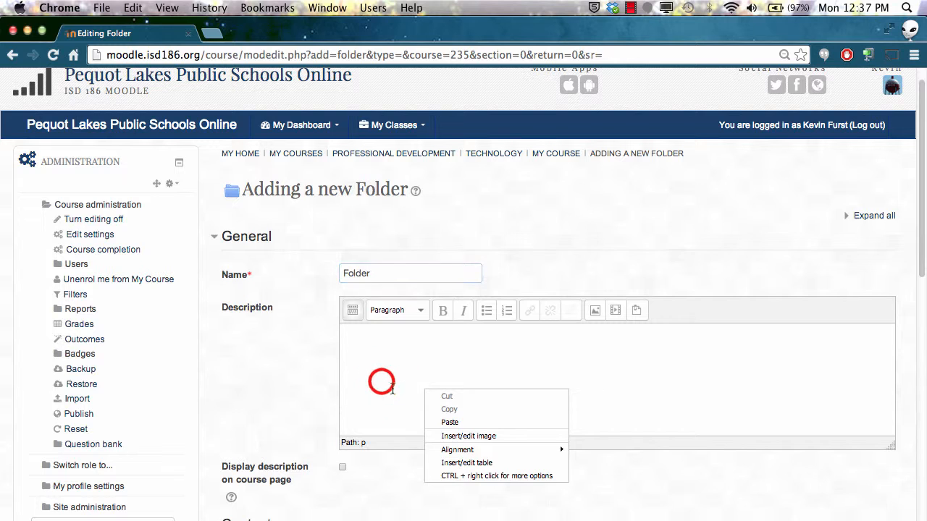
scroll(380, 382, "down", 4)
left_click(343, 139)
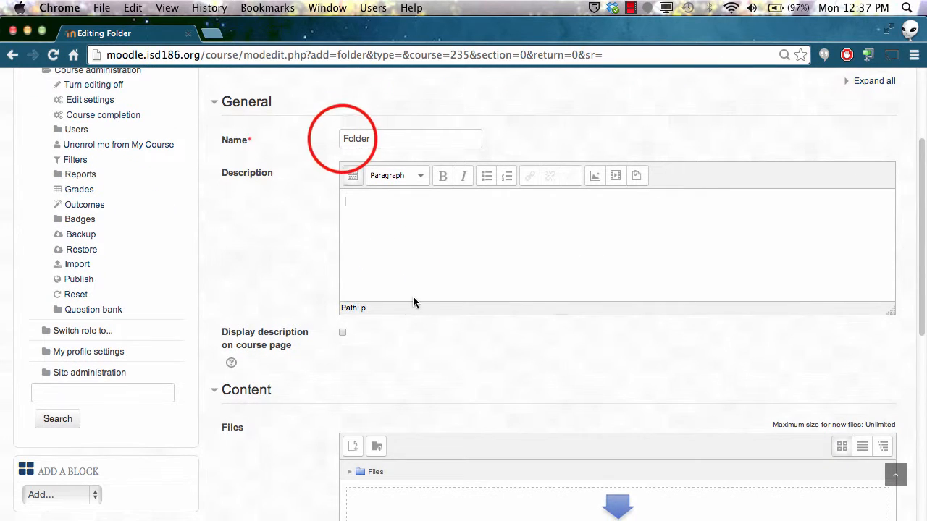
type("Res")
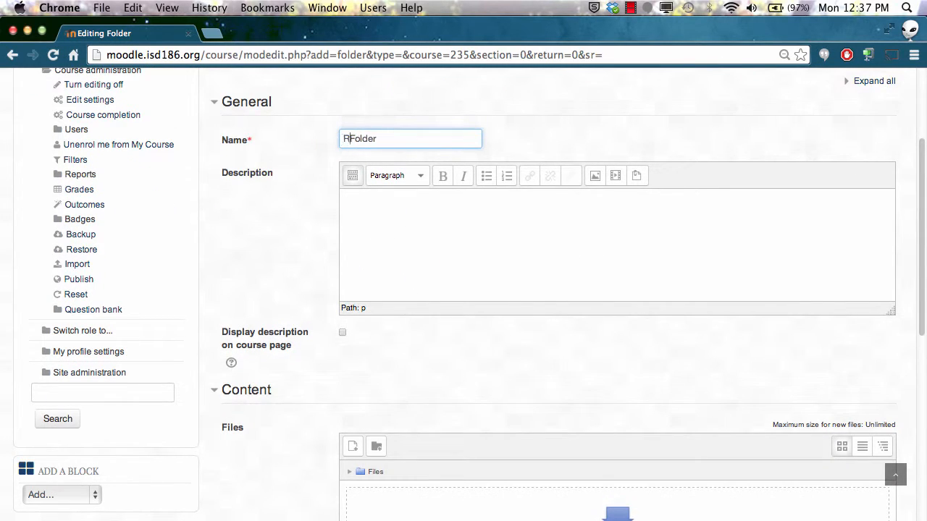
type("ources")
- Open the file picker for the folder's content and try to upload a file from the computer
scroll(333, 321, "down", 5)
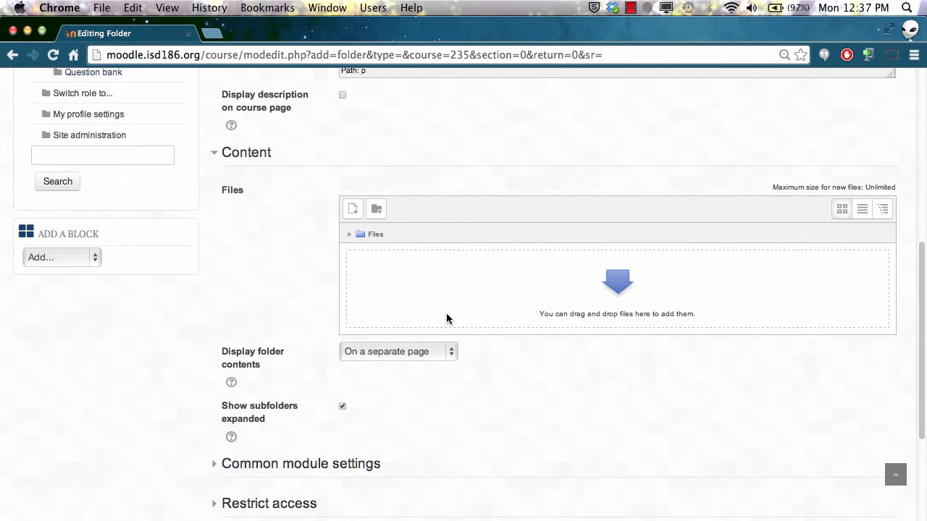
left_click(353, 210)
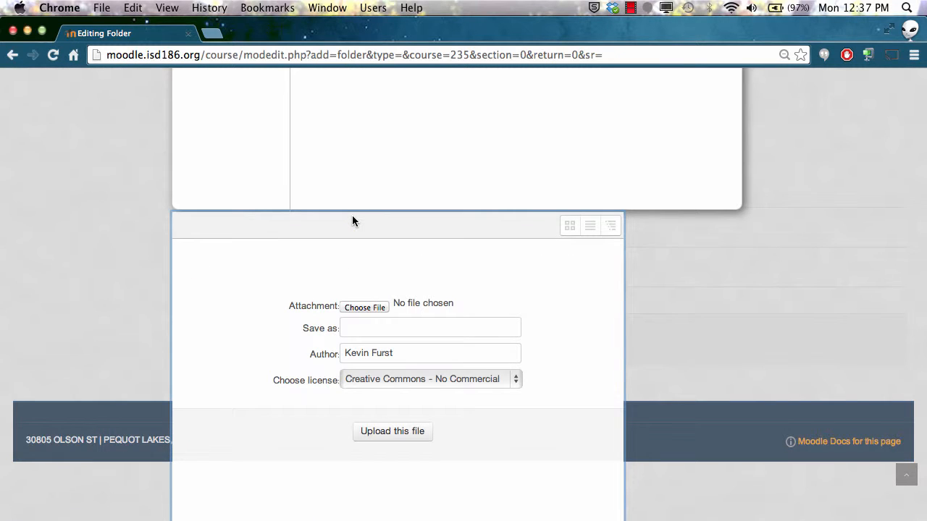
left_click(360, 307)
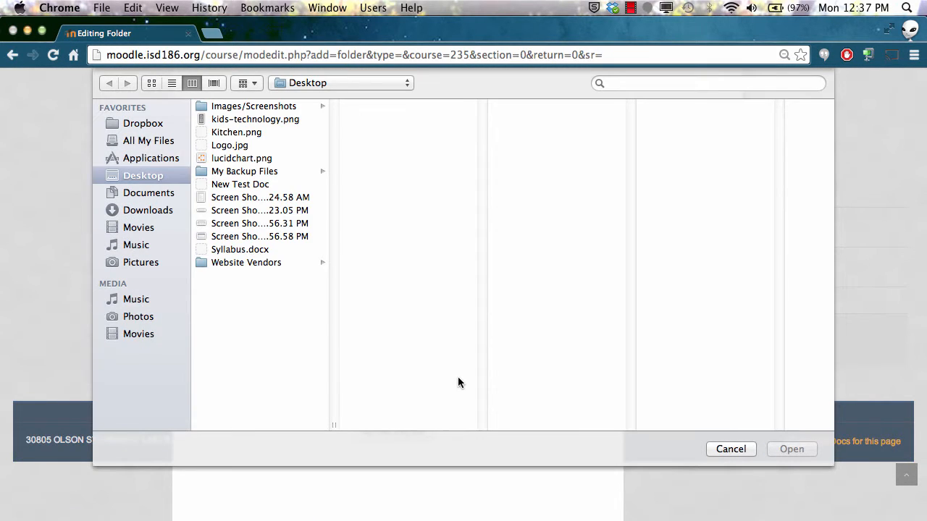
left_click(730, 449)
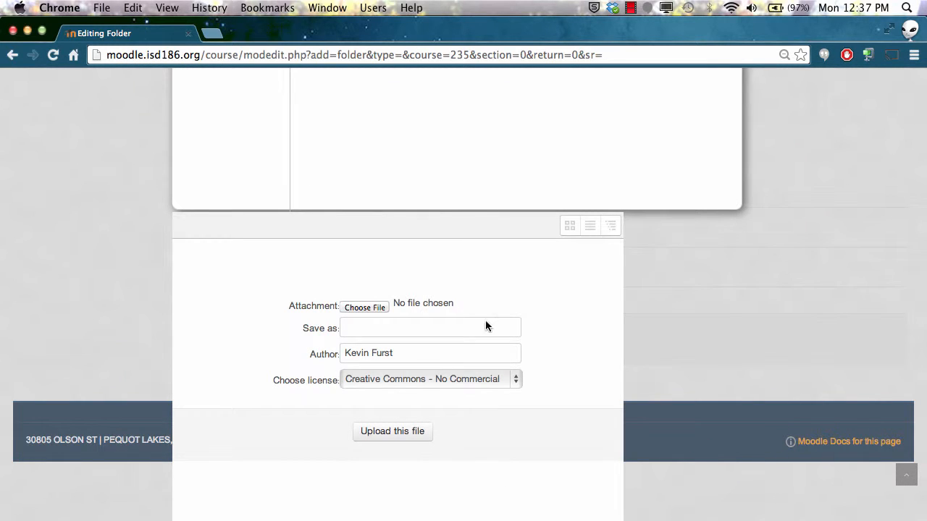
left_click(426, 431)
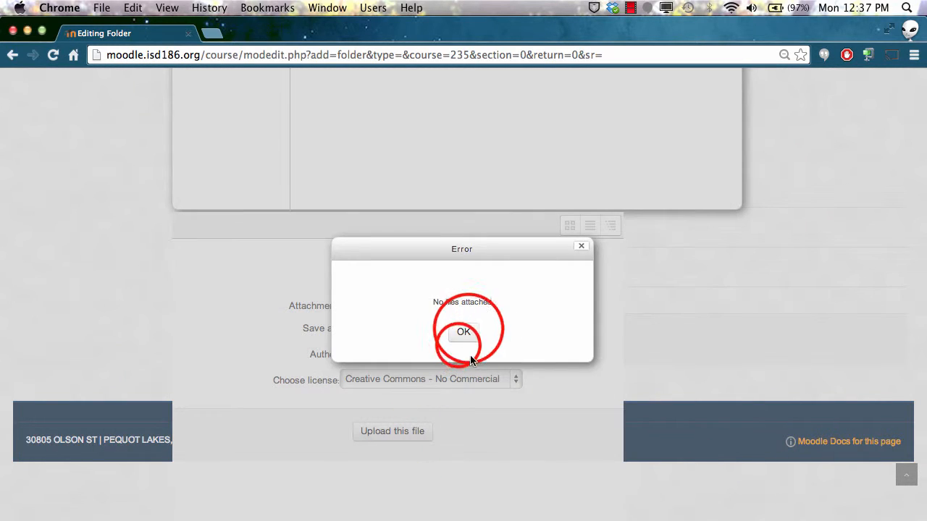
left_click(464, 333)
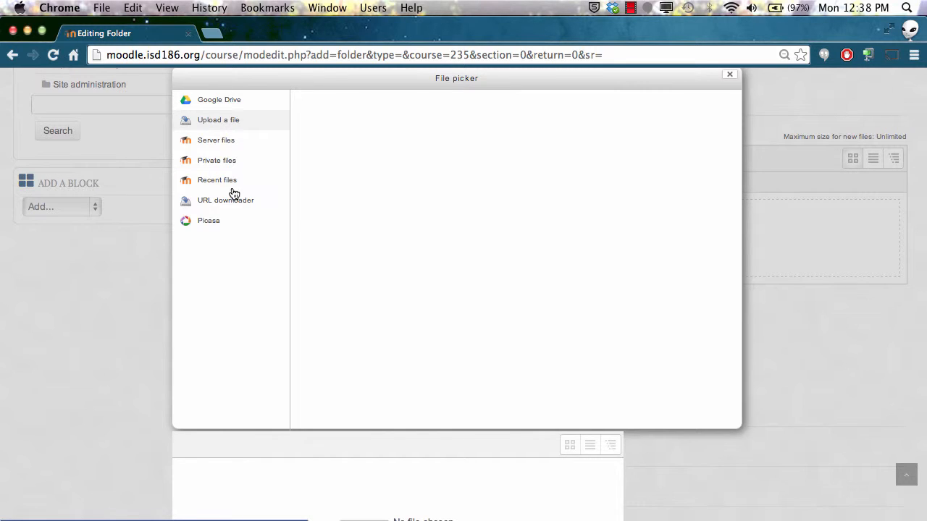
- Browse the private files, including the Syllabi folder, and add a copy of Moby Dick.txt to the folder's content
left_click(227, 163)
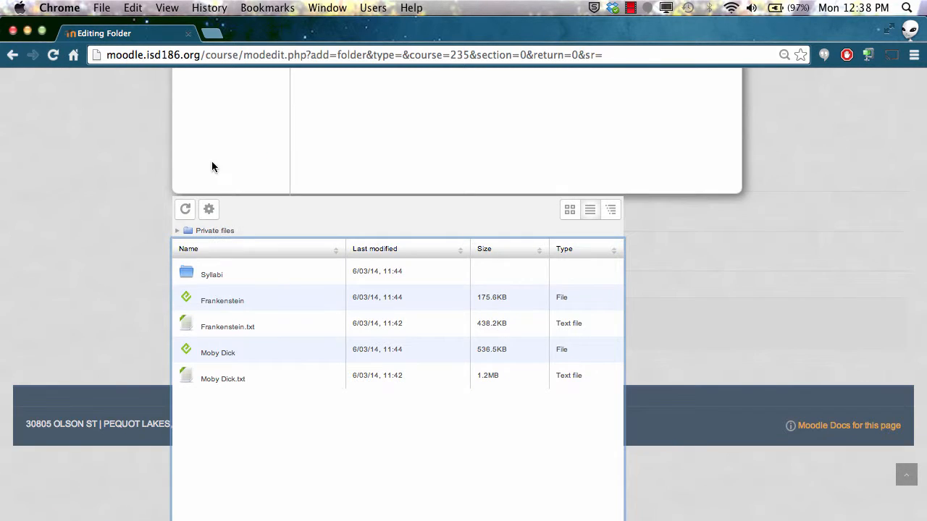
left_click(218, 277)
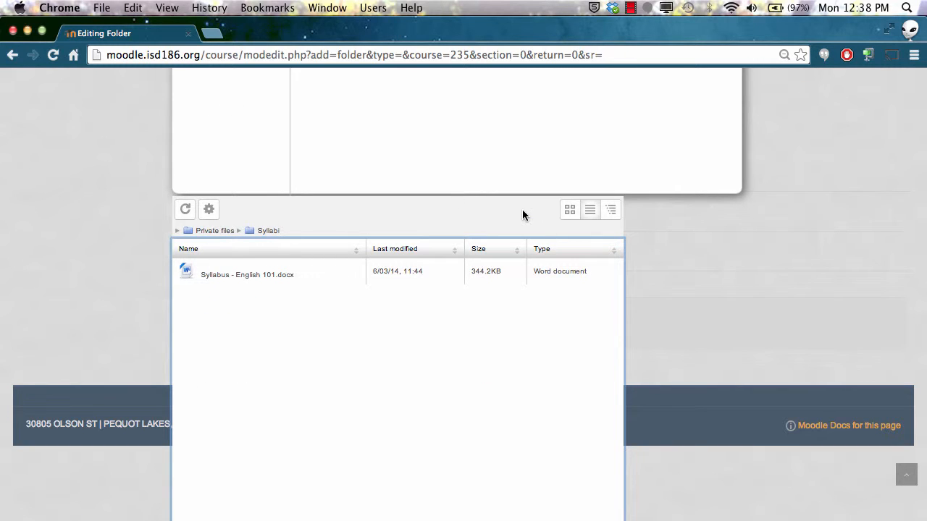
left_click(214, 231)
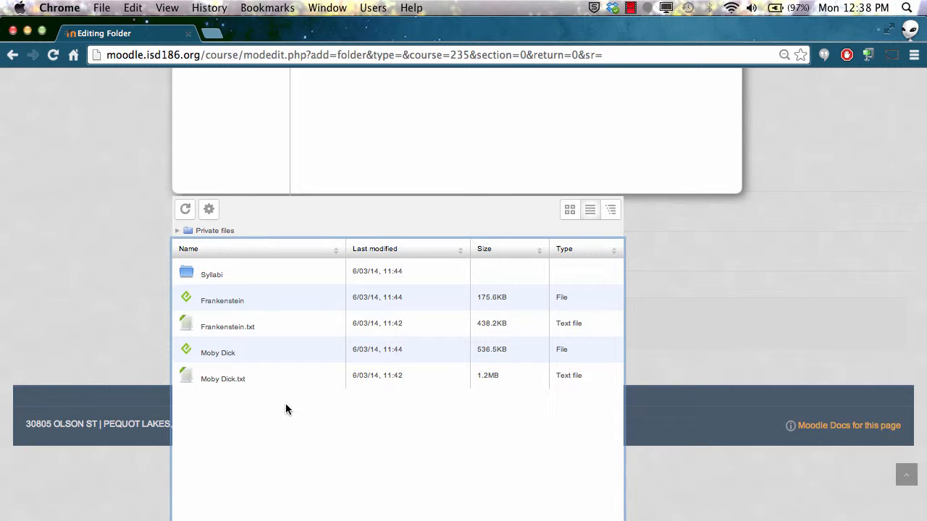
left_click(240, 384)
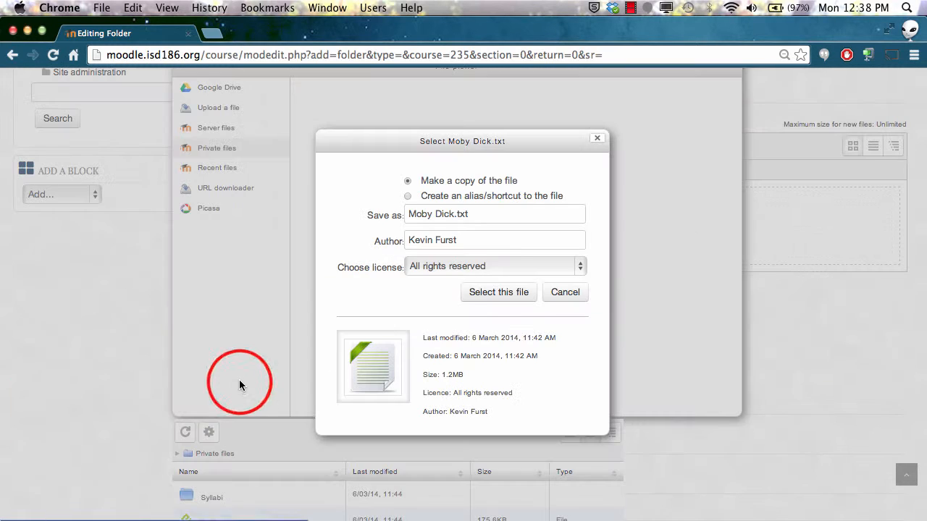
left_click(498, 292)
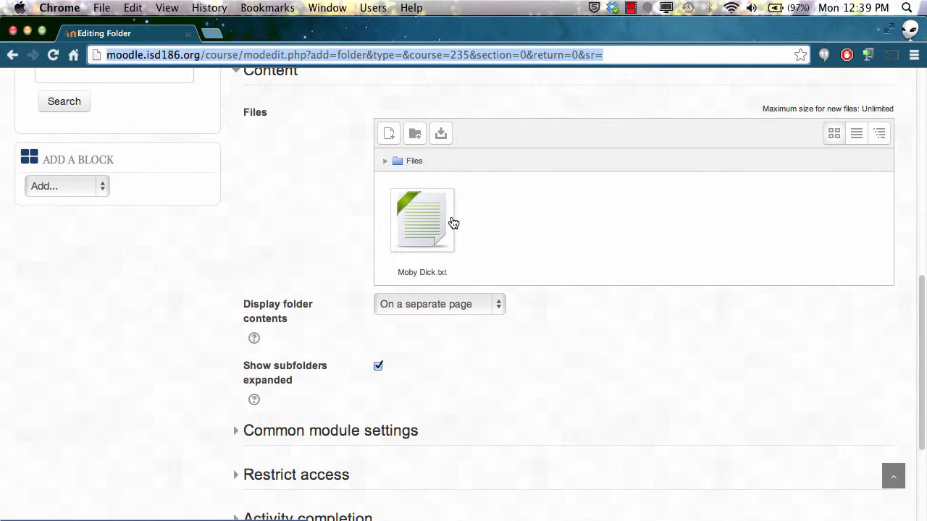
- Delete Moby Dick.txt from the folder's files
left_click(415, 216)
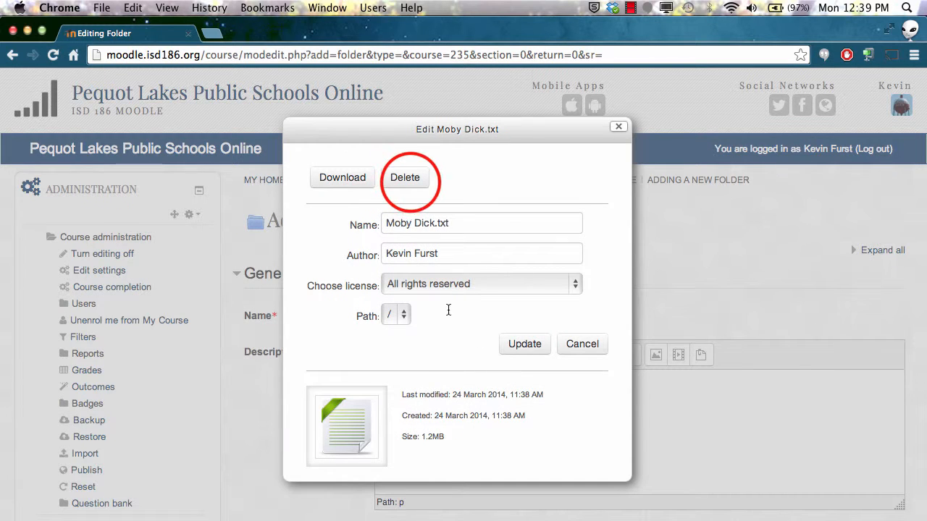
left_click(405, 177)
left_click(434, 336)
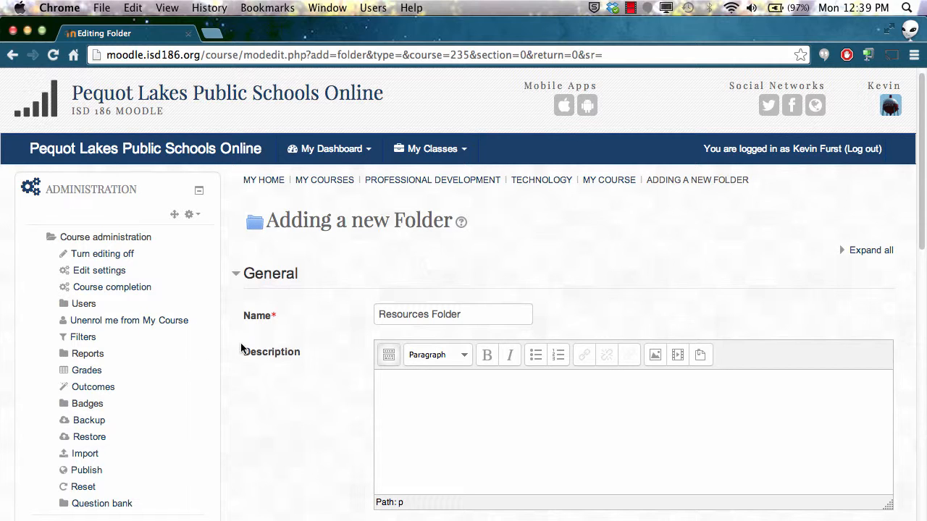
- Add computer.jpg from Google Drive to the folder's files
scroll(308, 411, "down", 10)
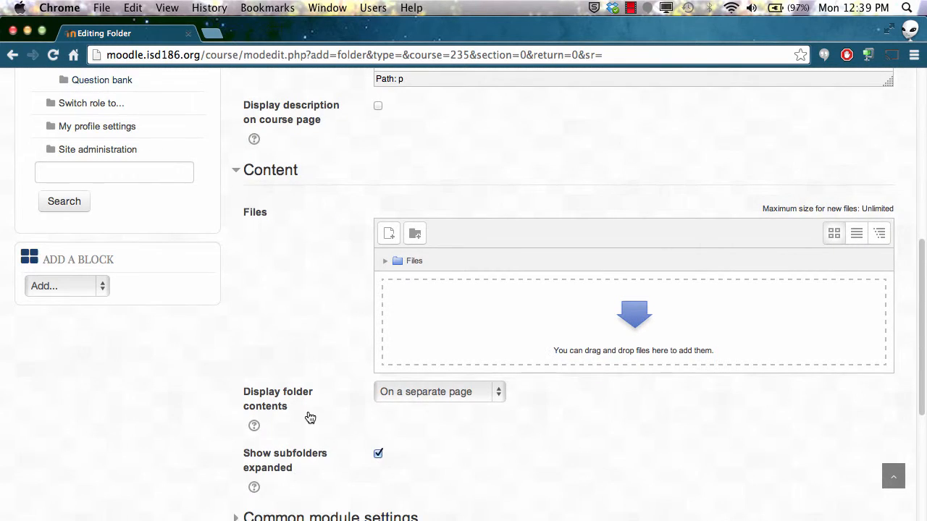
scroll(310, 416, "down", 3)
scroll(311, 428, "up", 2)
left_click(391, 168)
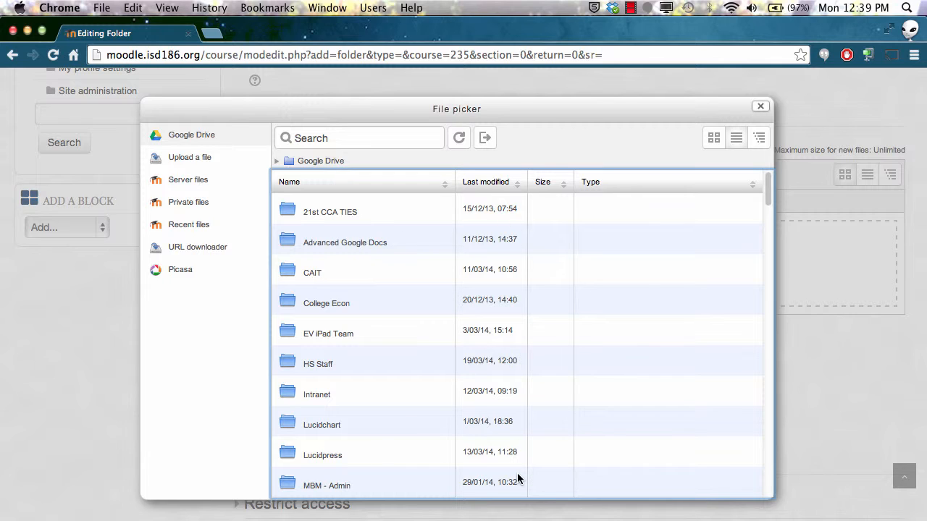
left_click_drag(768, 184, 766, 250)
left_click(336, 327)
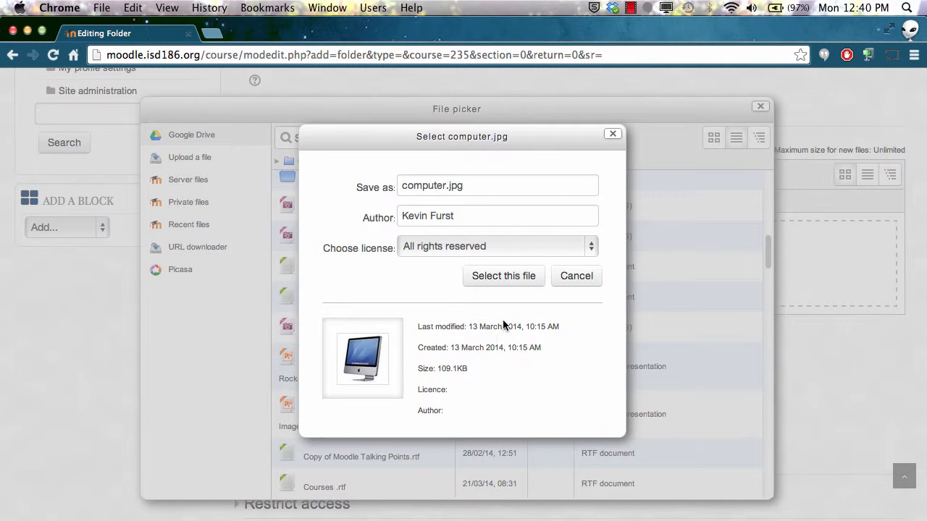
left_click(511, 276)
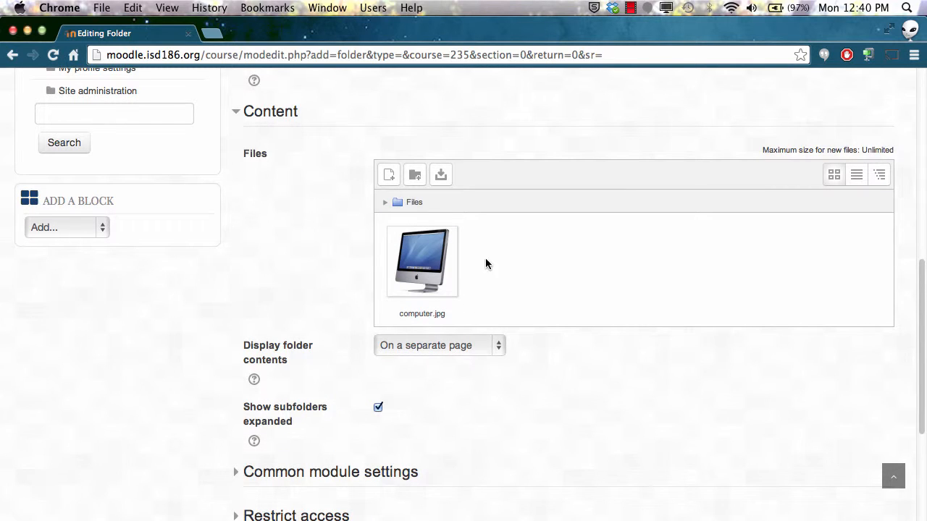
- Save the folder to the course, view the Resources Folder's contents and return to the My Course page
scroll(499, 358, "down", 5)
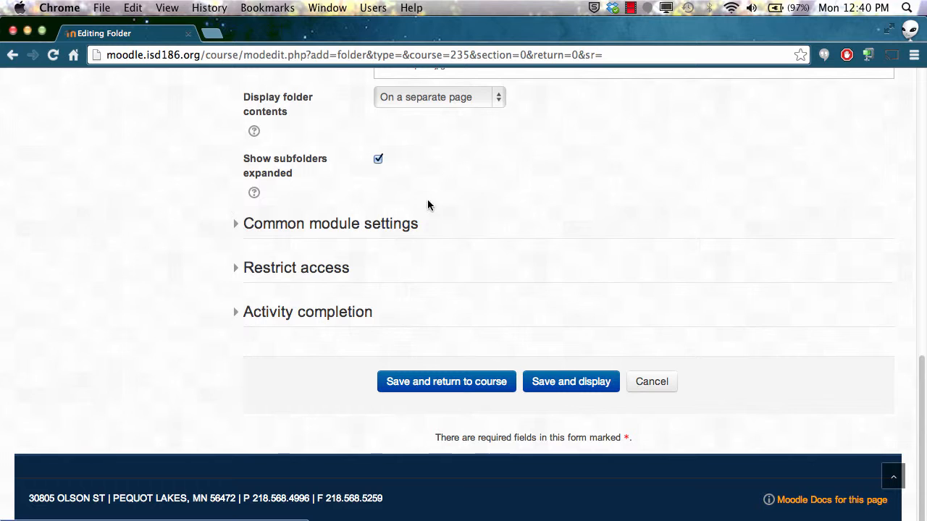
left_click(455, 382)
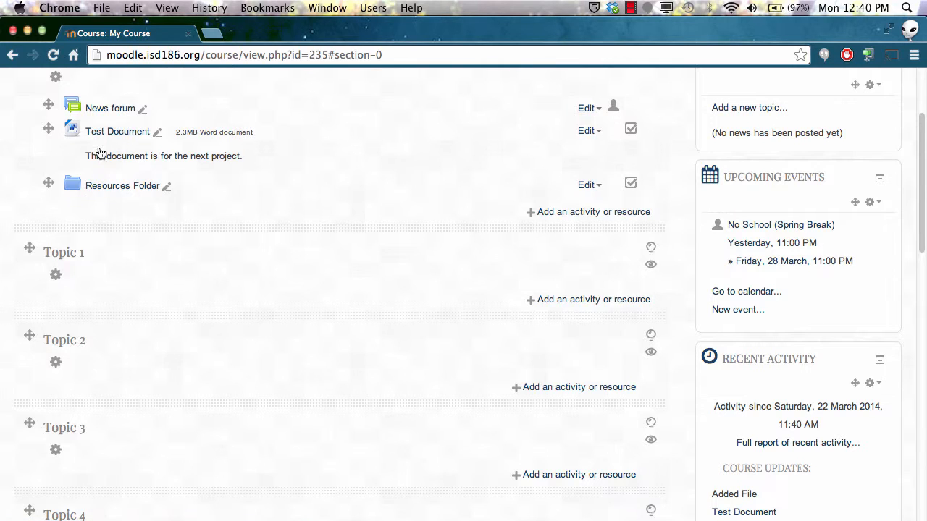
left_click(73, 190)
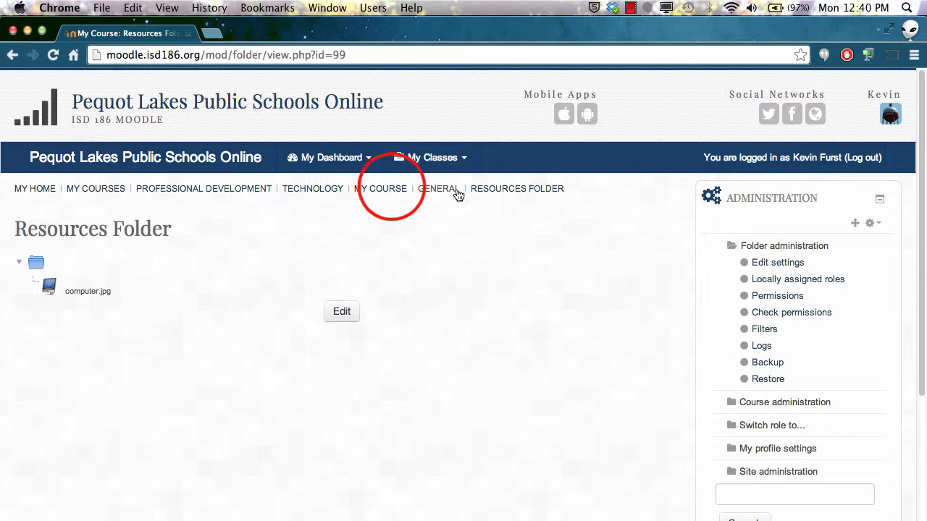
left_click(384, 189)
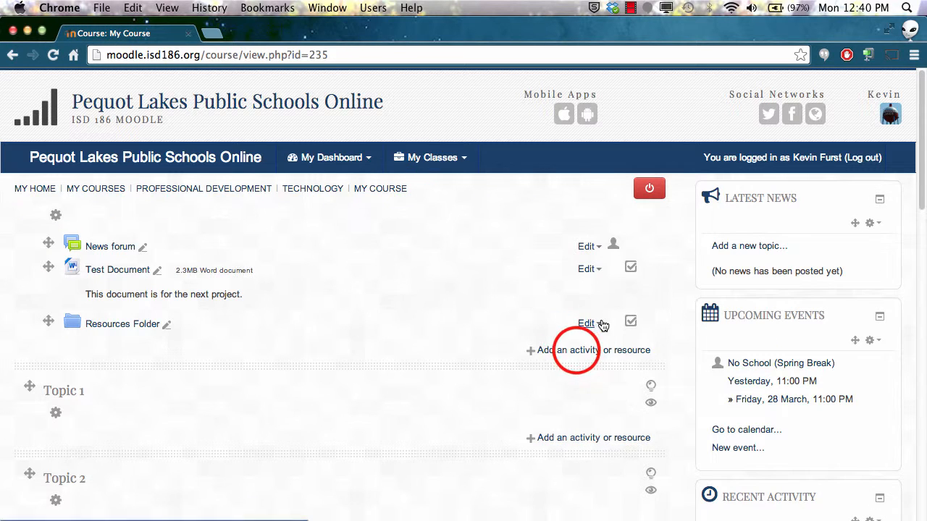
- Start a new Page resource in the course's general section
left_click(577, 349)
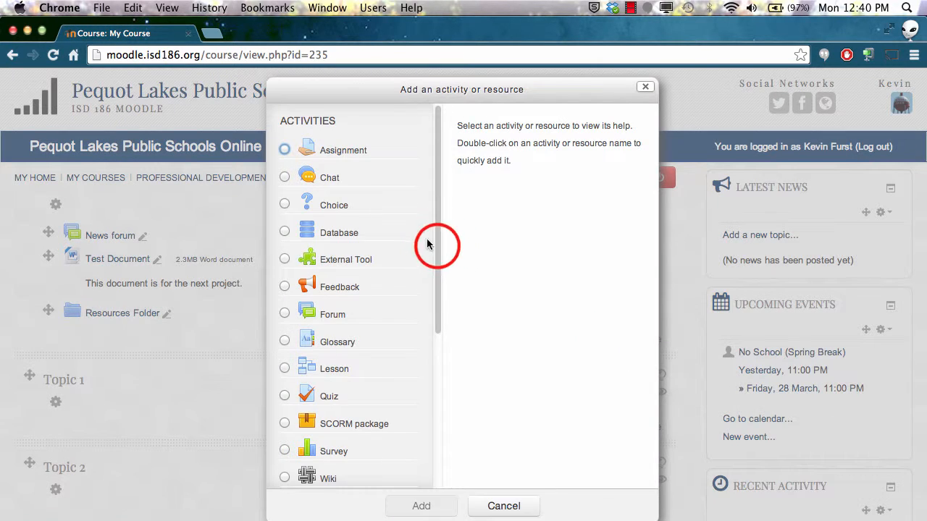
left_click_drag(437, 247, 459, 470)
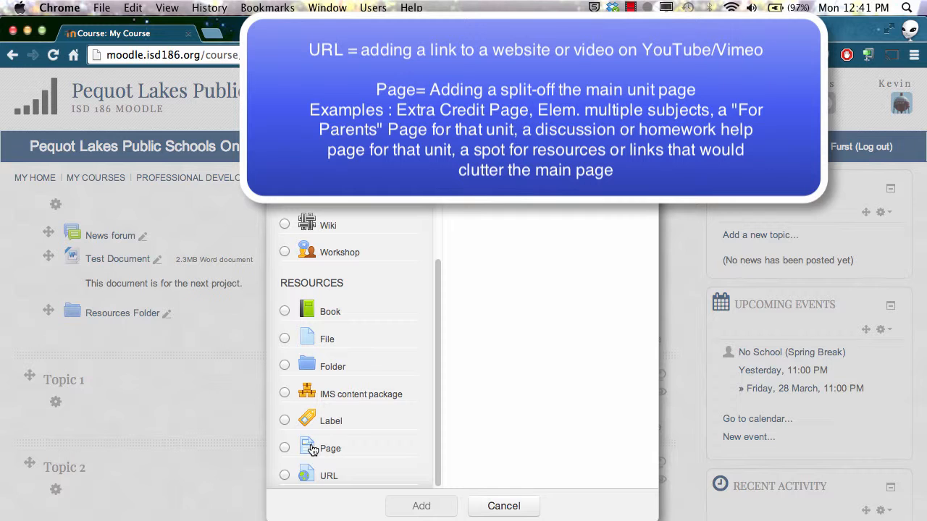
left_click(312, 449)
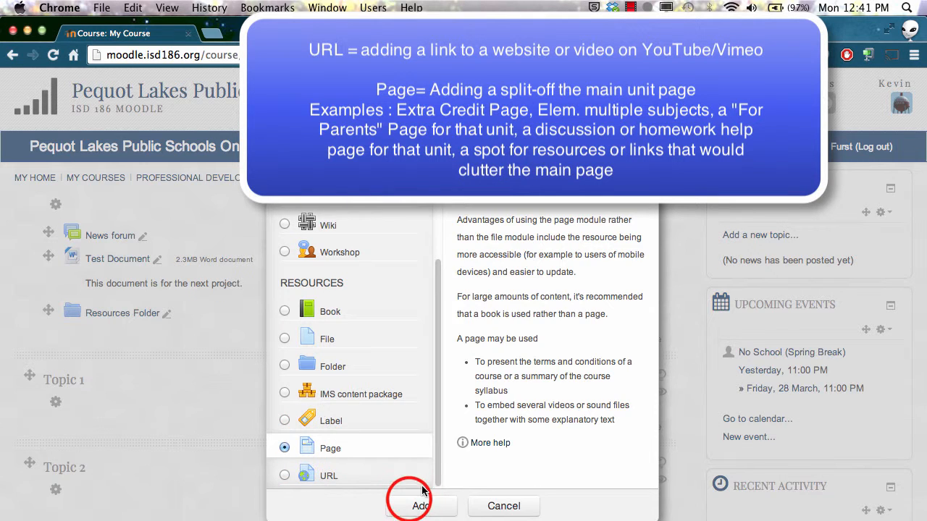
left_click(415, 503)
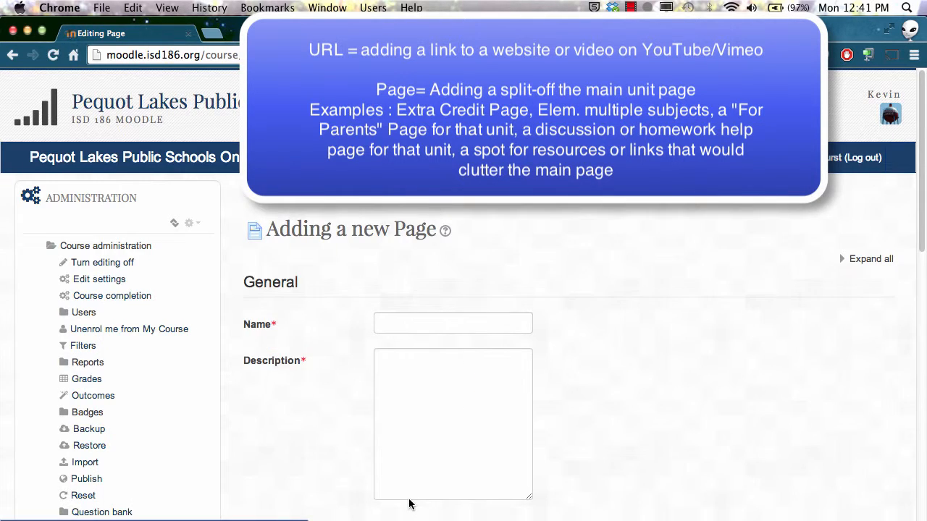
- Name the new page English and enter "Weekly English Activities" as its description
left_click(399, 325)
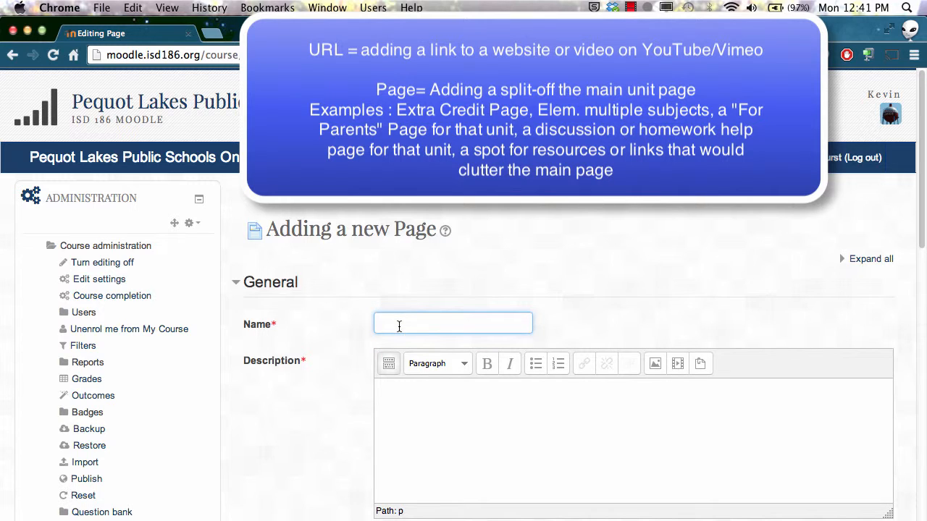
type("English")
left_click(520, 424)
type("Wee")
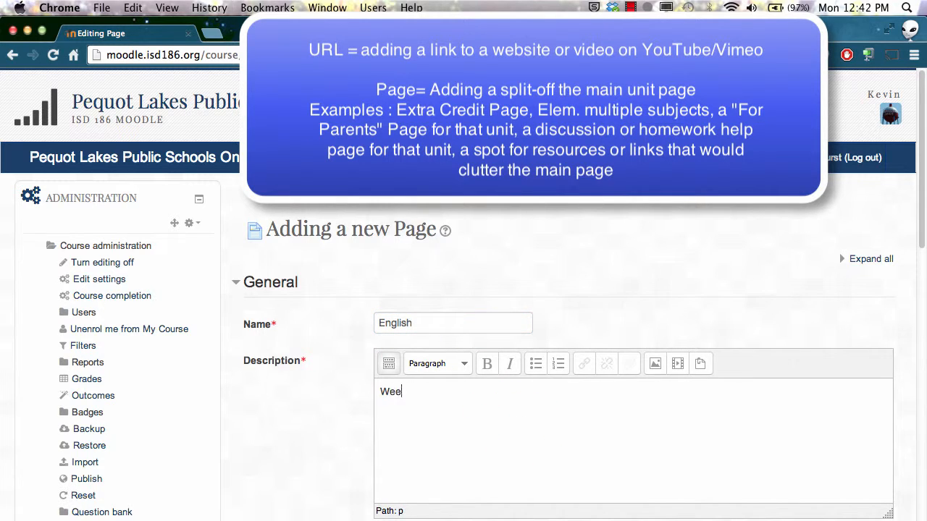
type("kly English Activities")
scroll(563, 442, "down", 10)
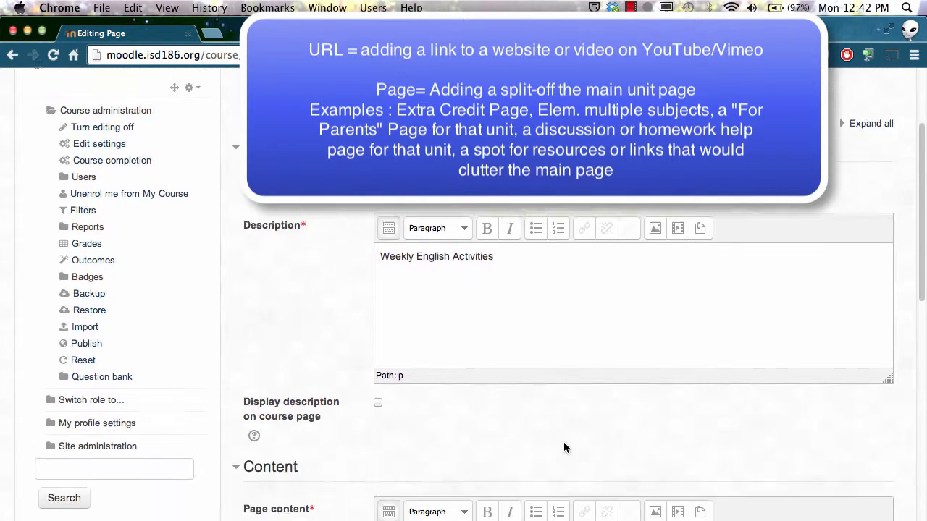
scroll(563, 442, "down", 2)
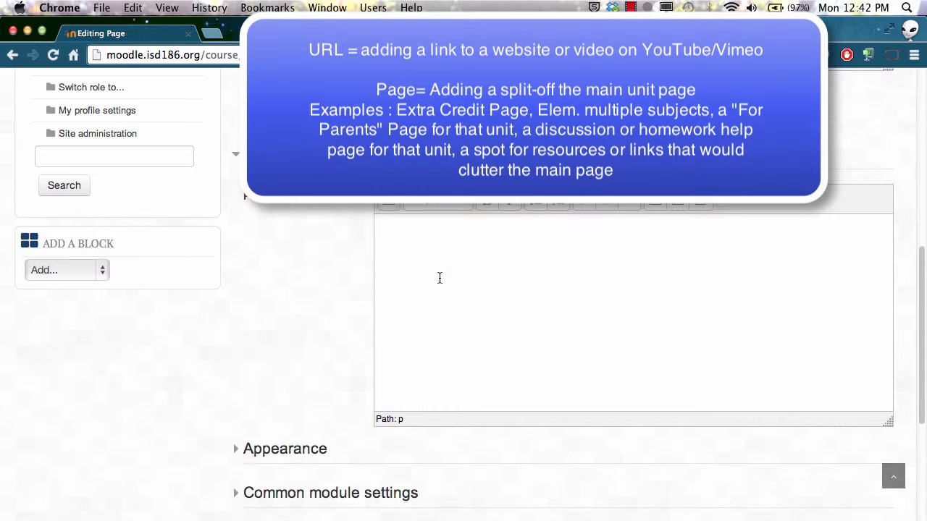
- Open the file manager for the page content and browse the Google Drive files available to add
left_click(449, 303)
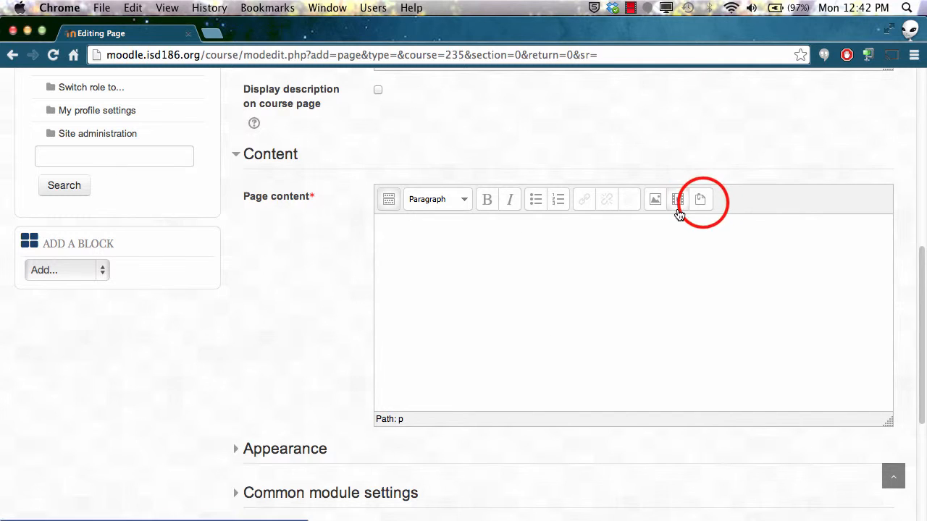
left_click(703, 206)
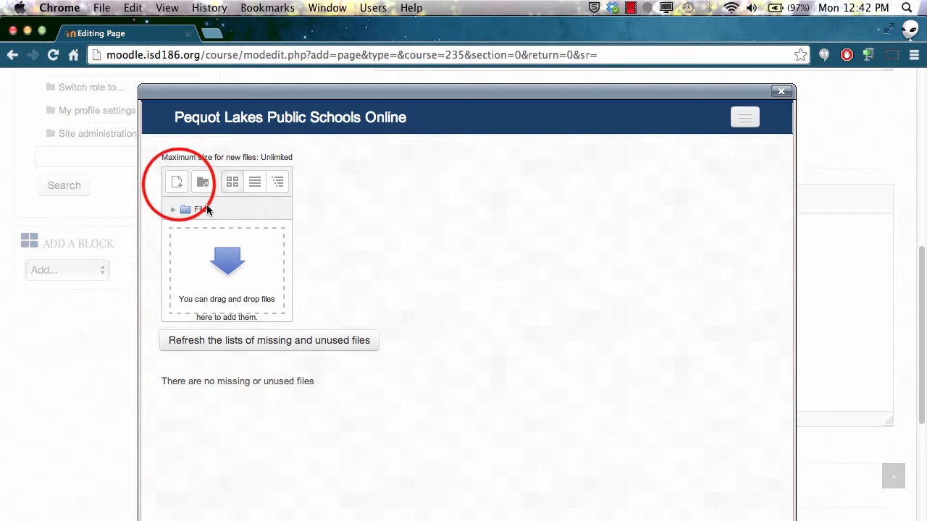
left_click(178, 183)
left_click(203, 153)
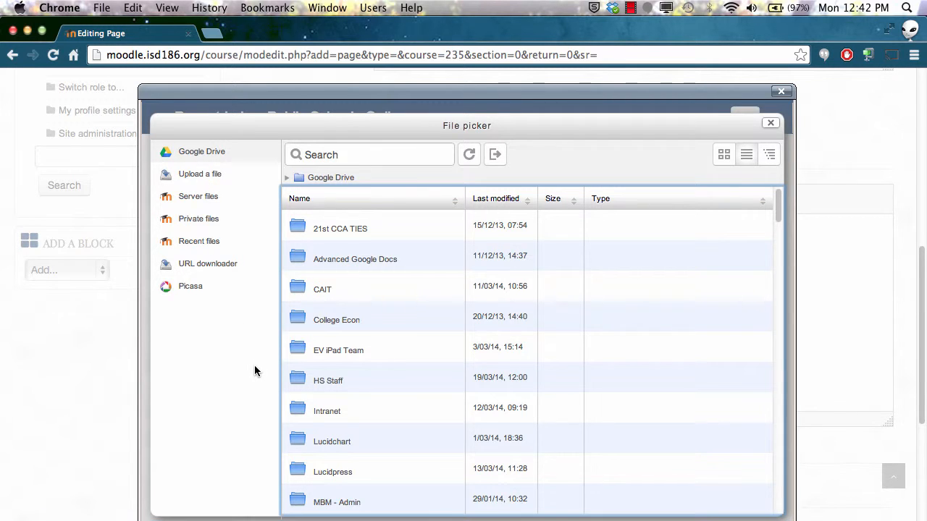
scroll(254, 371, "down", 2)
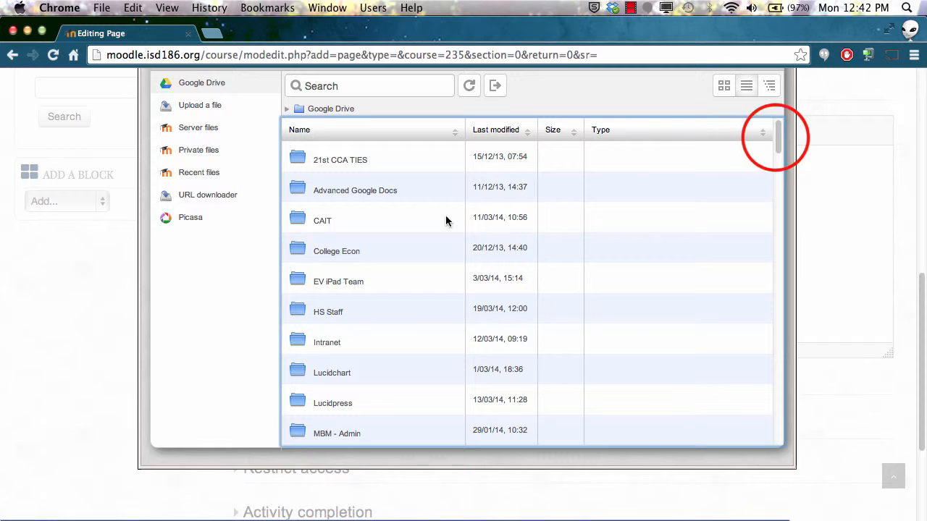
mouse_move(777, 140)
left_mouse_down()
mouse_move(786, 233)
mouse_move(779, 144)
left_mouse_up()
left_click(212, 301)
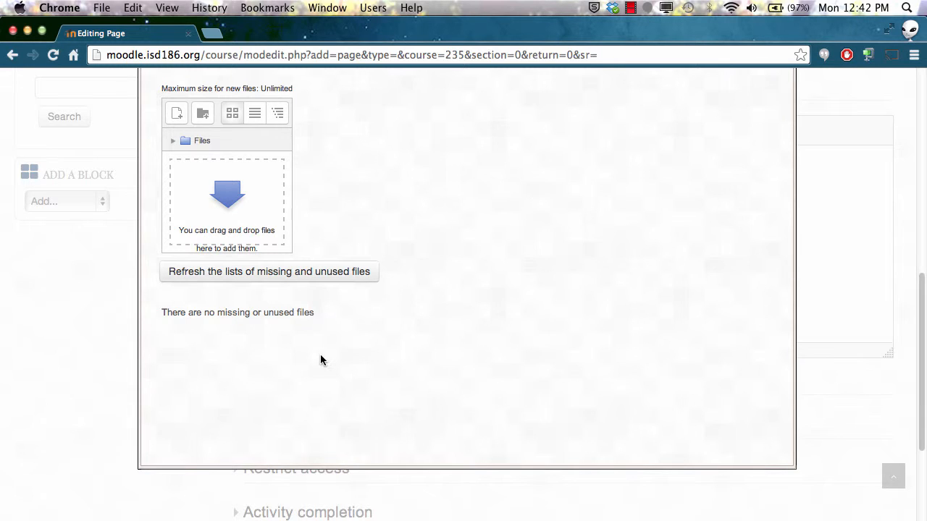
- Close the file manager and cancel the new page to return to the course
scroll(565, 304, "up", 3)
scroll(565, 305, "up", 1)
left_click(779, 224)
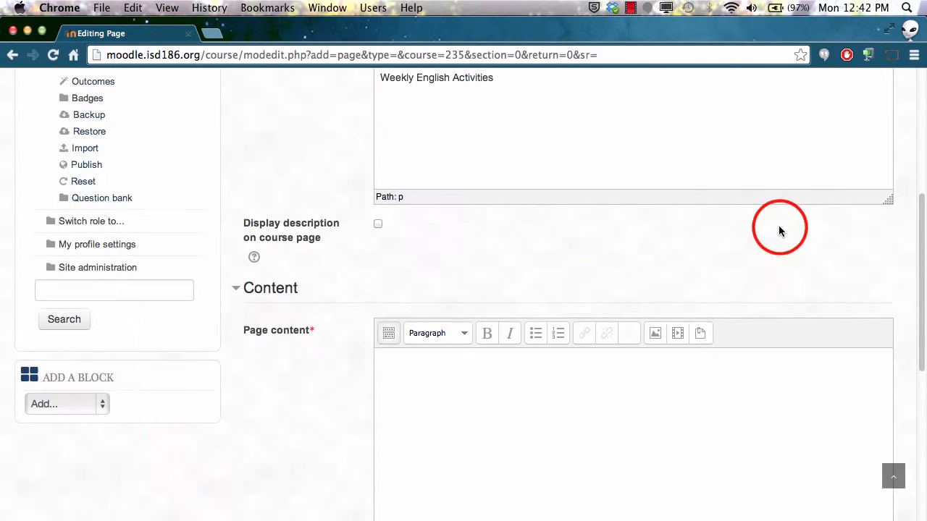
scroll(559, 245, "down", 10)
left_click(655, 384)
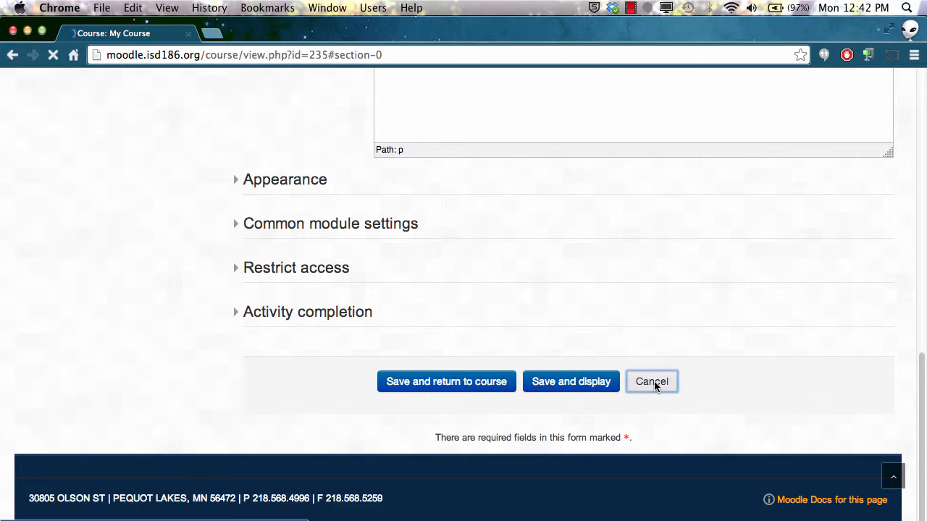
- Start a new URL resource in the course's general section
left_click(564, 212)
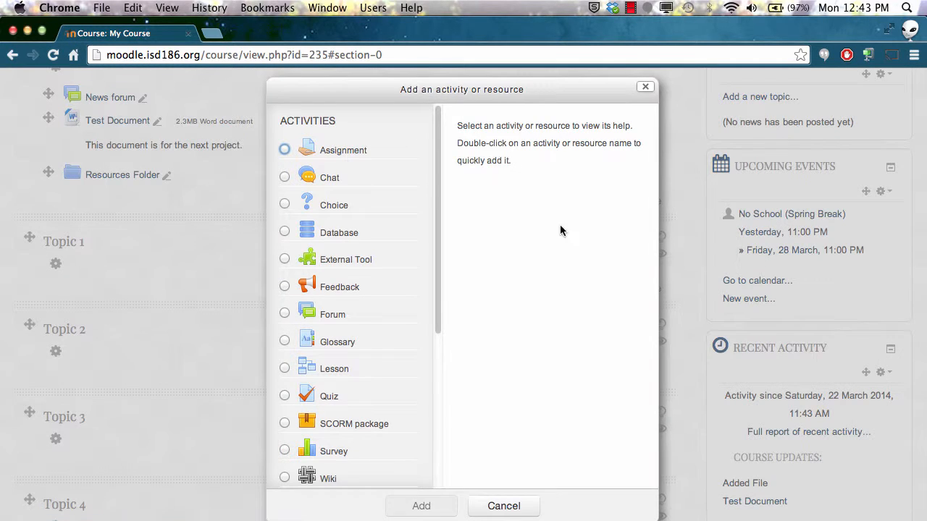
scroll(379, 428, "down", 5)
left_click(284, 476)
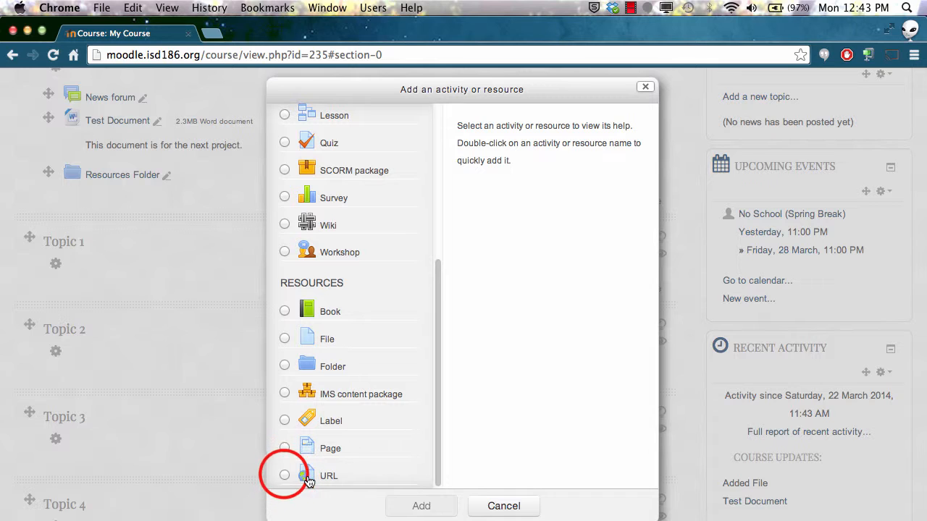
left_click(425, 504)
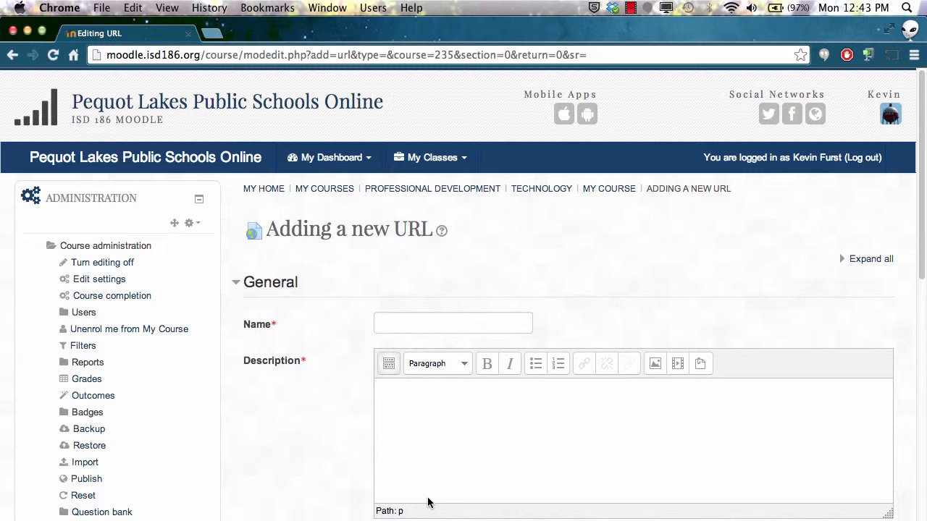
- Name the URL resource Link, describe it as "Important link for activity 1" and display the description on the course page
scroll(344, 262, "down", 5)
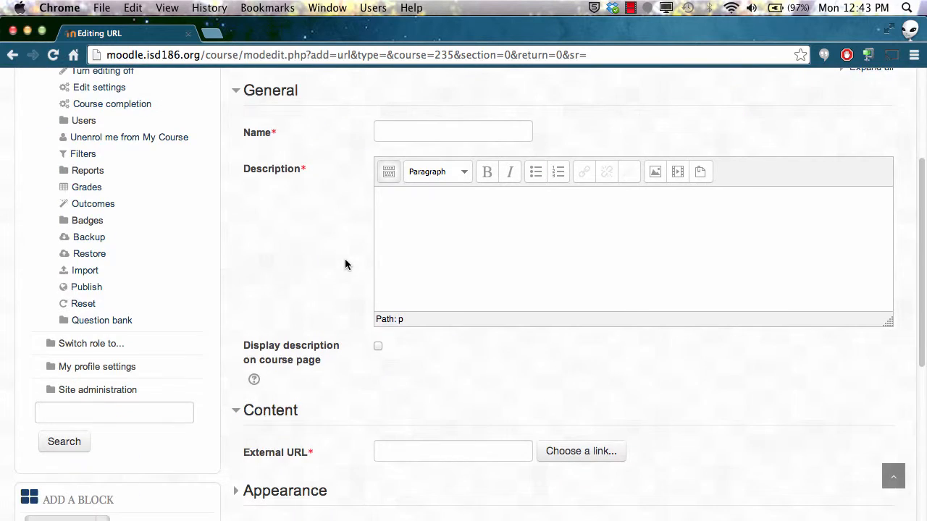
scroll(344, 264, "up", 2)
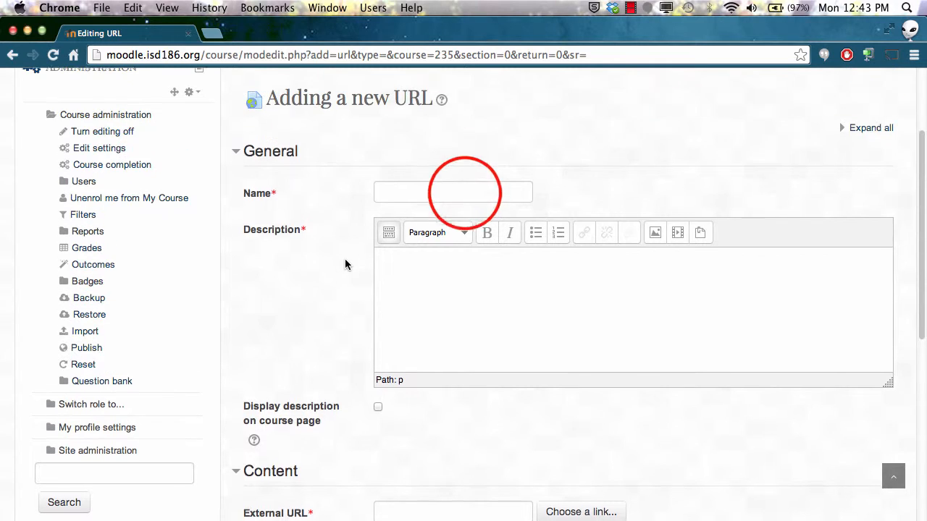
left_click(463, 192)
type("Link")
left_click(569, 319)
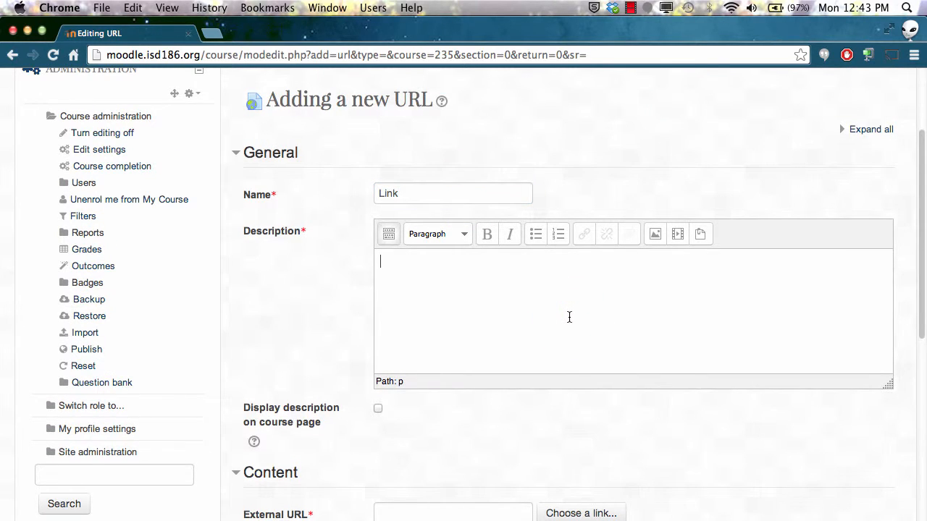
type("Important link for activity 1")
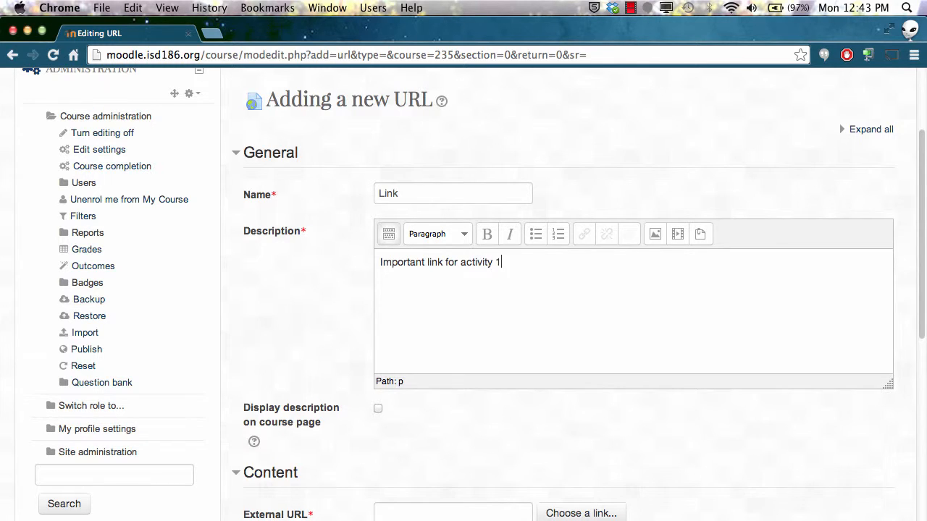
scroll(590, 427, "down", 2)
left_click(378, 338)
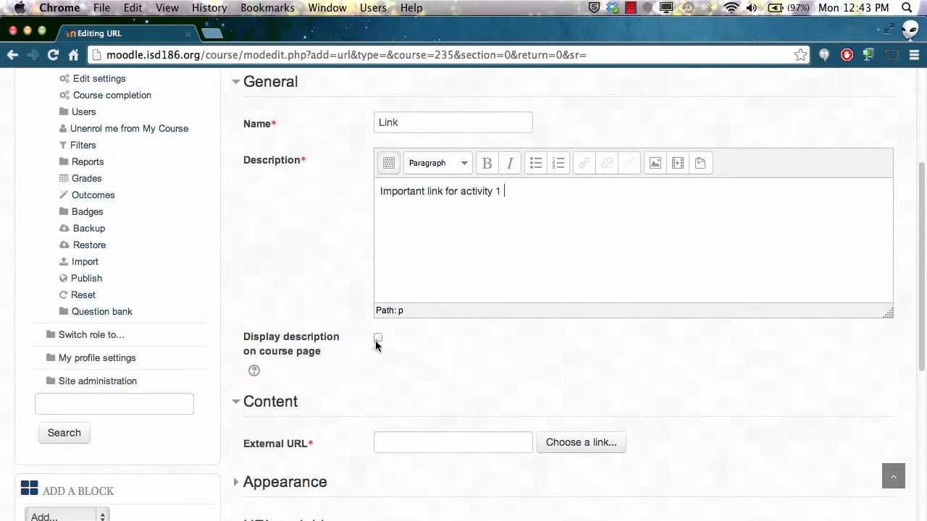
- Search YouTube videos for "frogs" in the link picker for the external URL
scroll(435, 477, "down", 2)
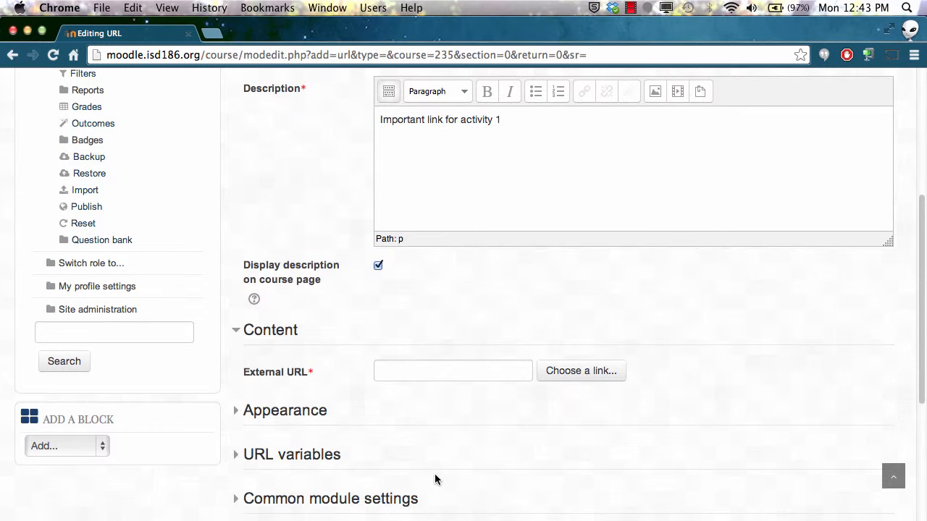
left_click(565, 376)
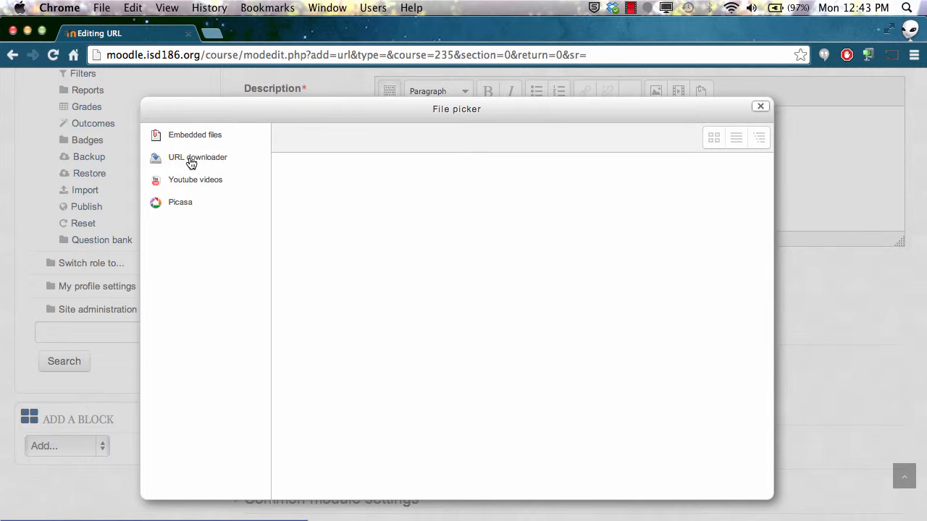
left_click(206, 183)
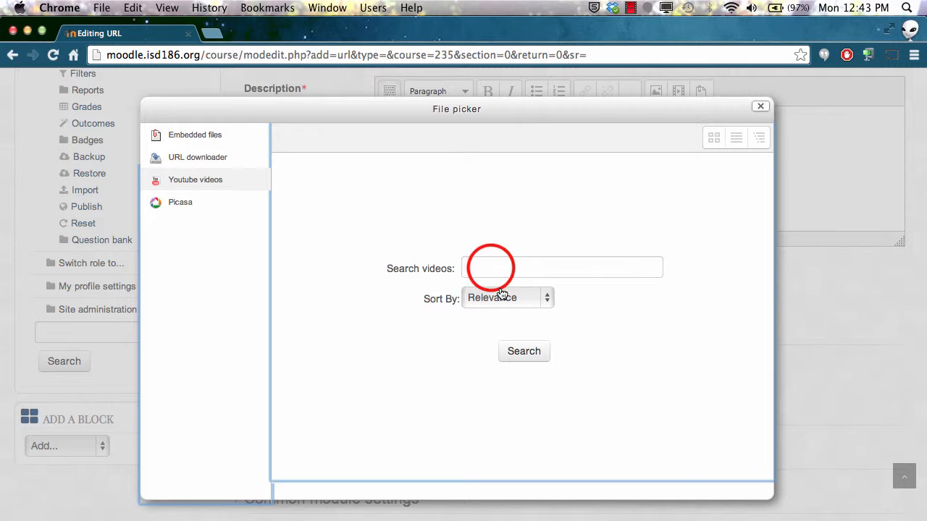
left_click(491, 268)
type("frong")
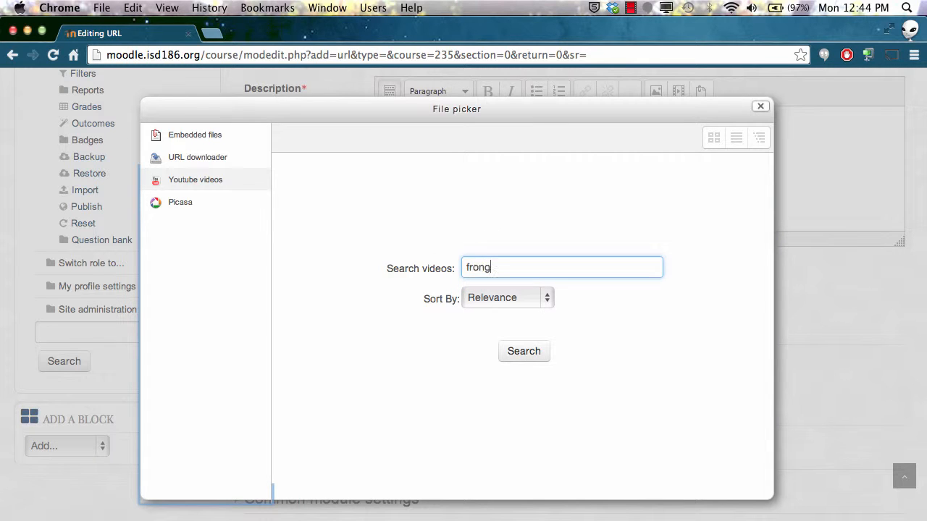
key("BackSpace")
key("BackSpace")
type("gs")
key("Return")
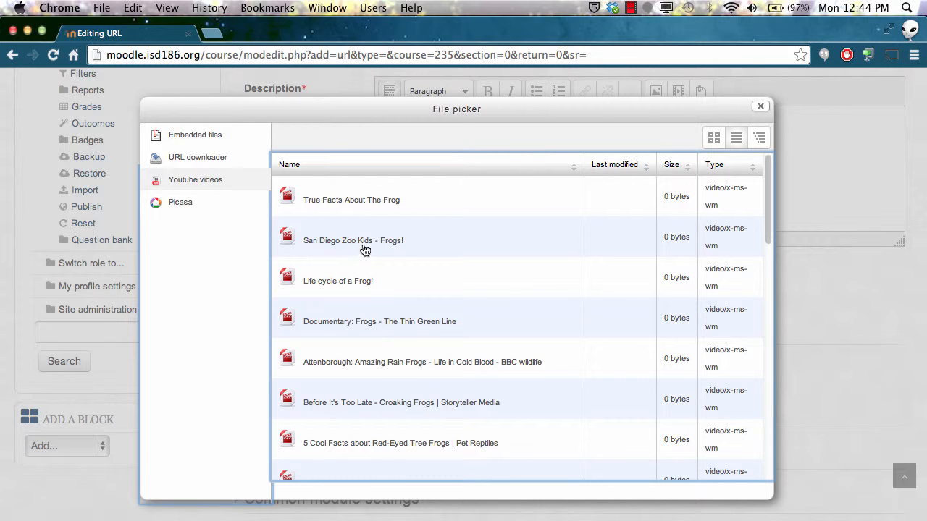
- Select the video "Life cycle of a Frog!" as the external URL and check the inserted address
left_click(349, 281)
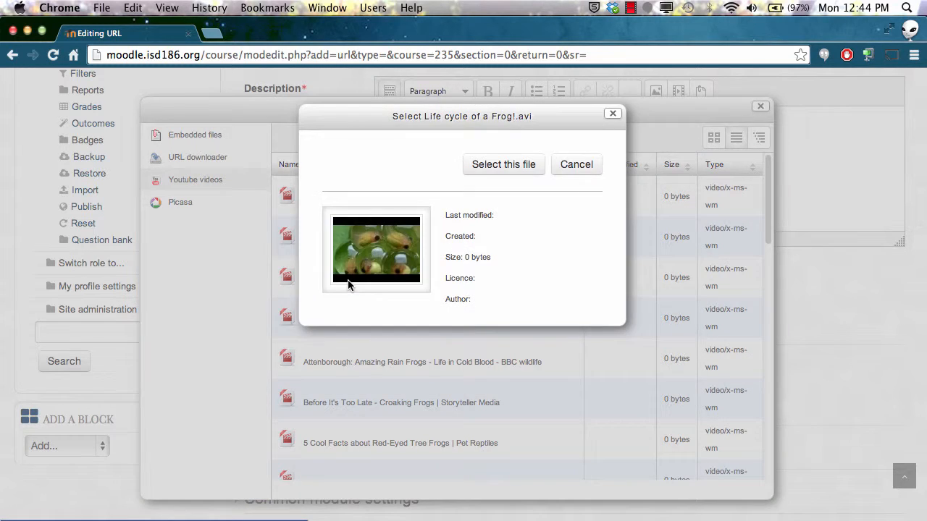
left_click(495, 165)
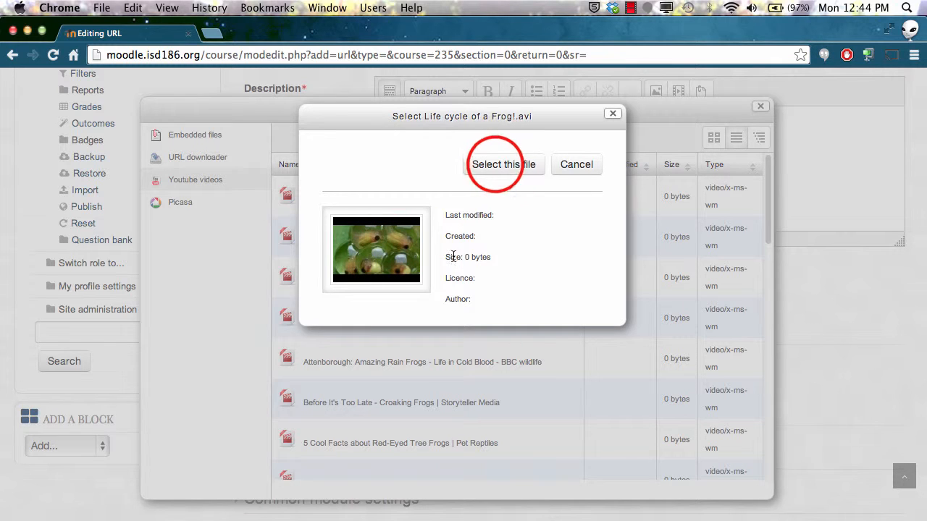
left_click(498, 162)
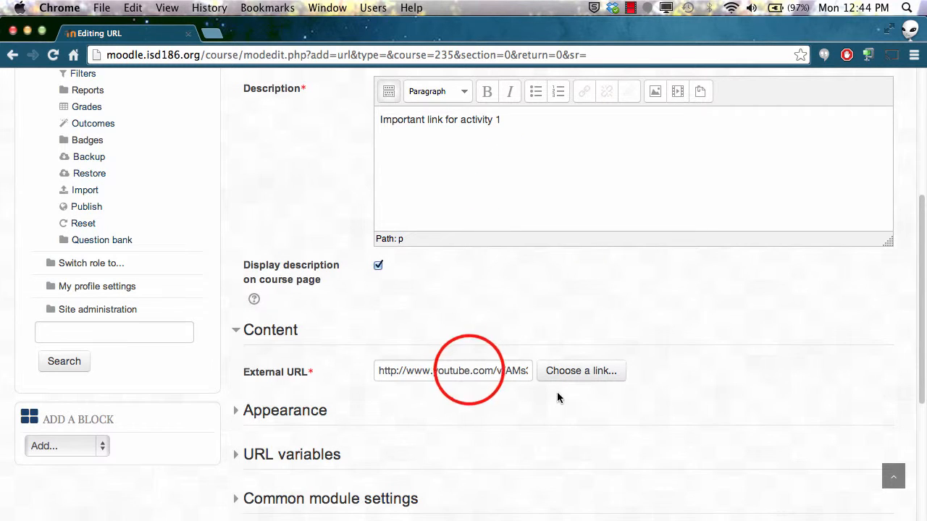
left_click(378, 372)
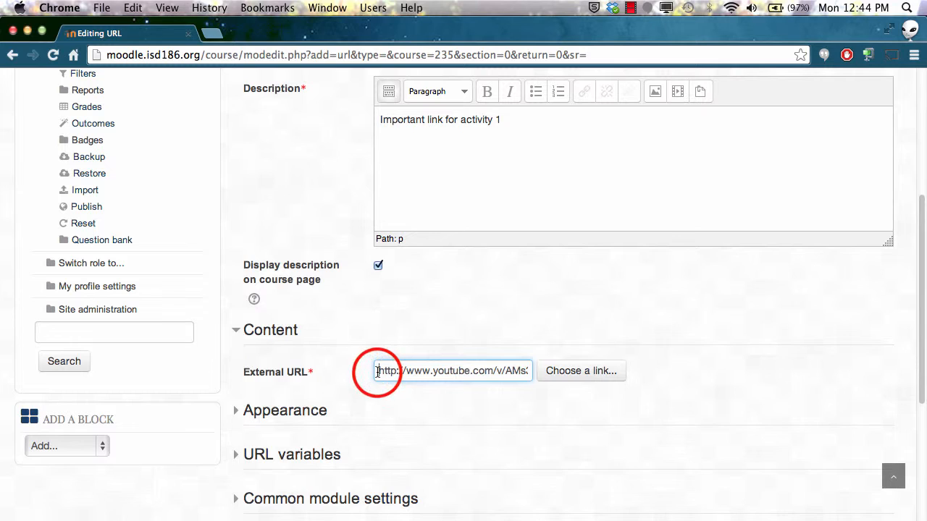
left_click_drag(377, 372, 587, 383)
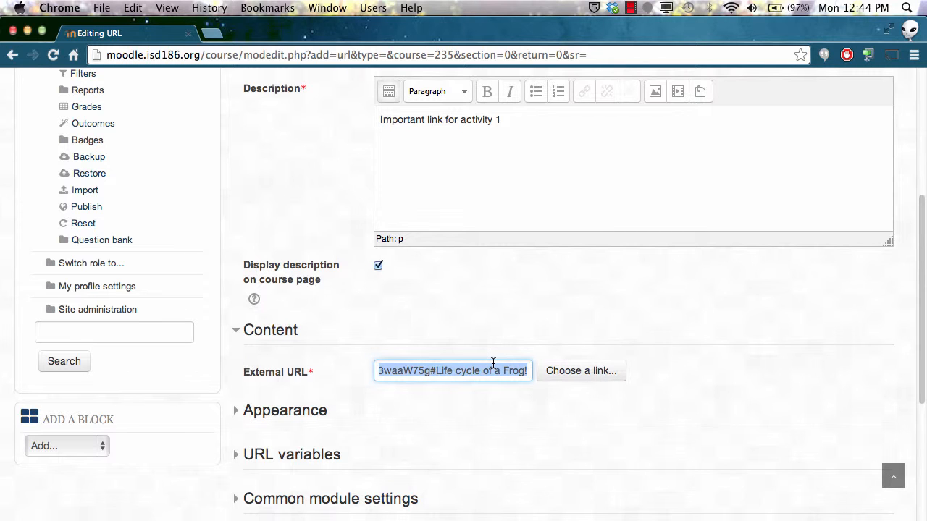
- Review the Appearance and URL variables settings, and save the URL resource to the course
left_click(237, 410)
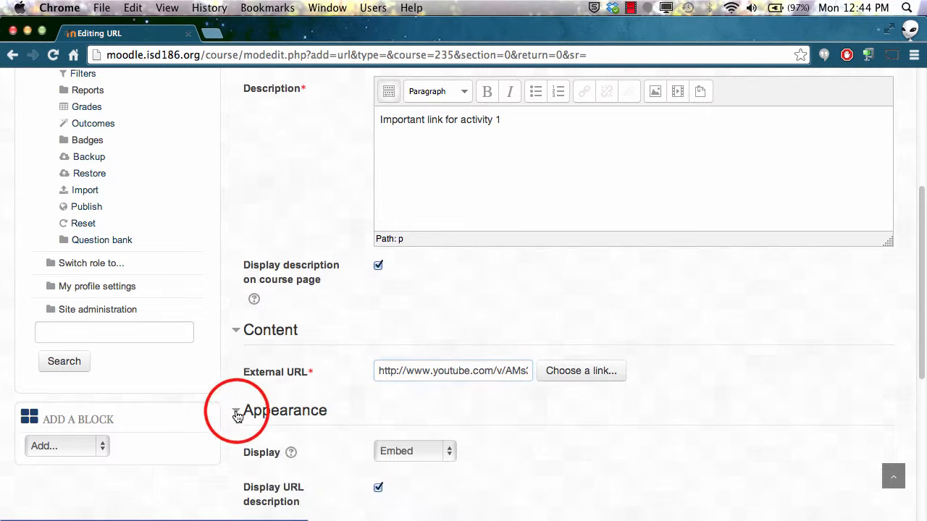
scroll(364, 444, "down", 4)
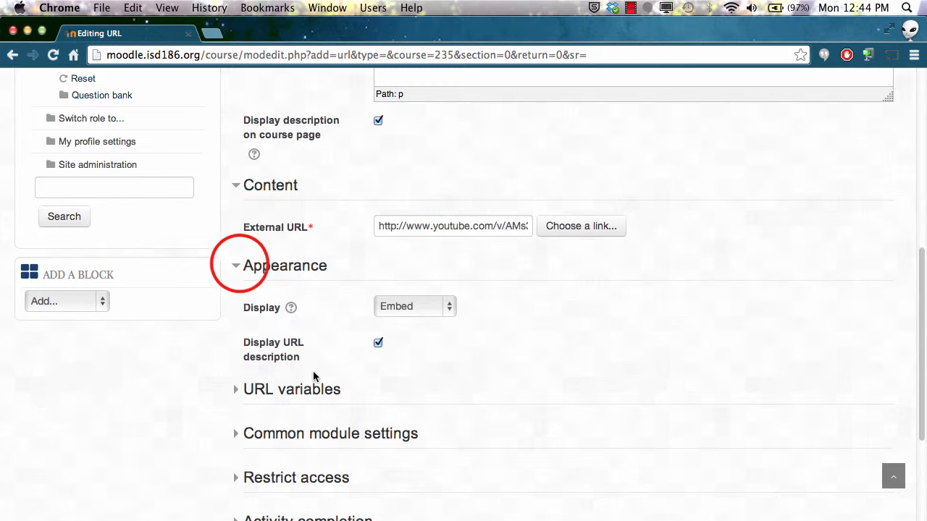
left_click(240, 267)
left_click(231, 310)
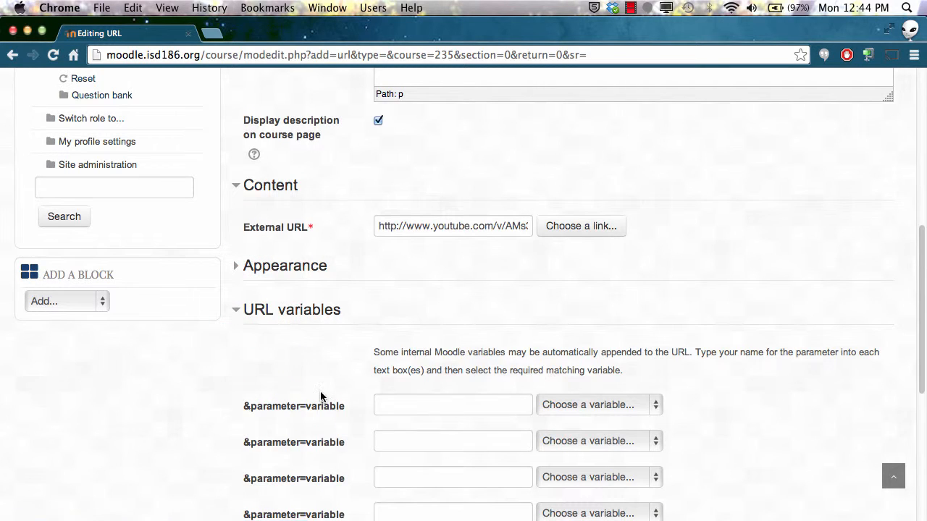
scroll(322, 397, "down", 5)
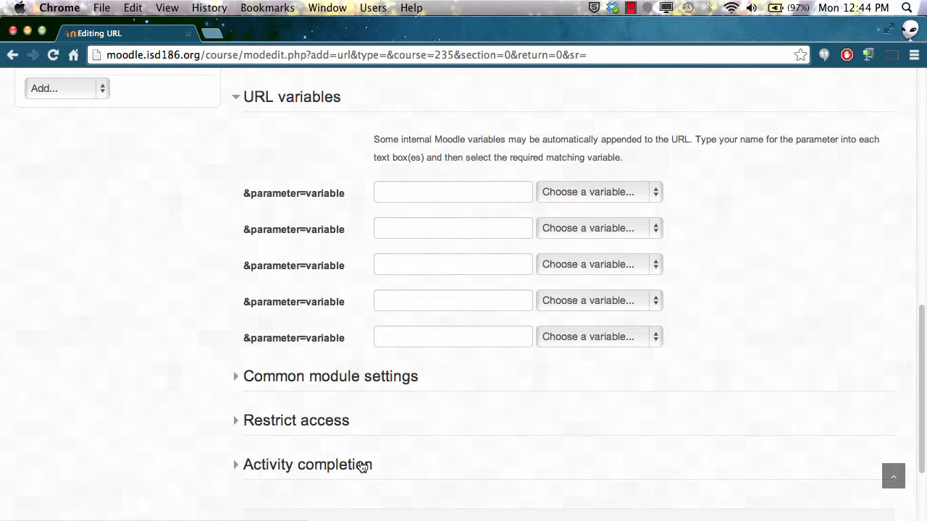
scroll(363, 464, "down", 1)
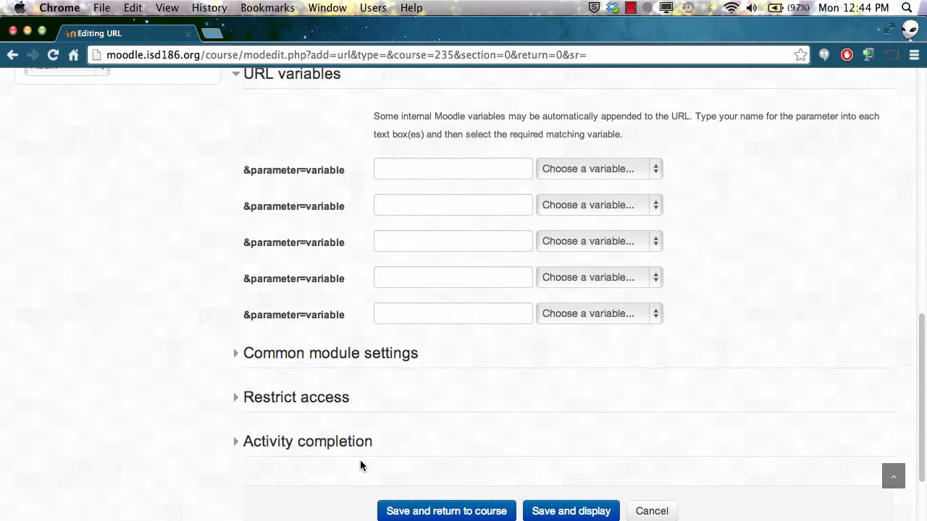
left_click(478, 511)
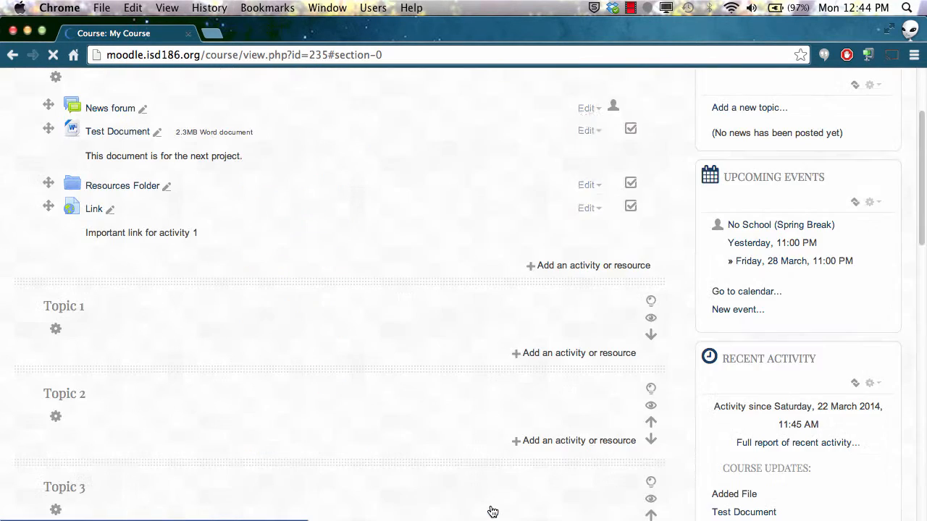
- Open the Link resource from the course page and play its embedded video
left_click(94, 208)
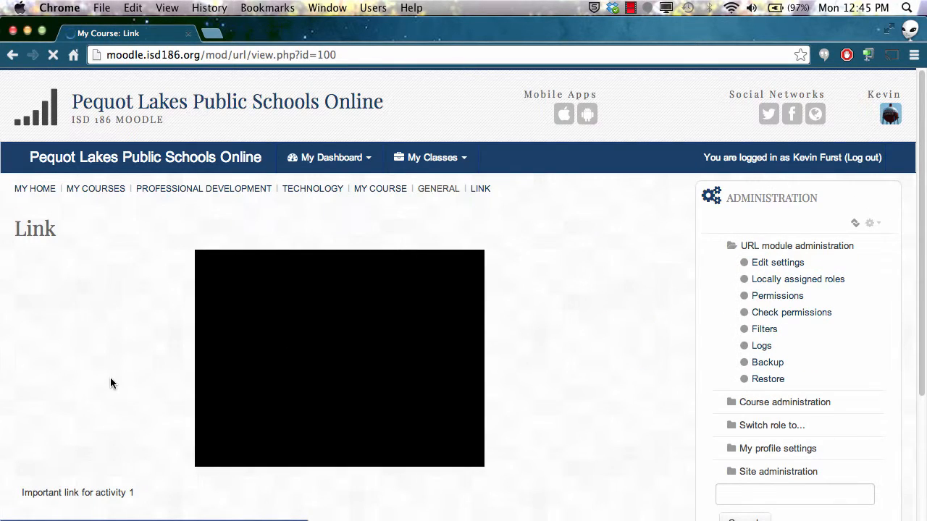
scroll(110, 383, "down", 3)
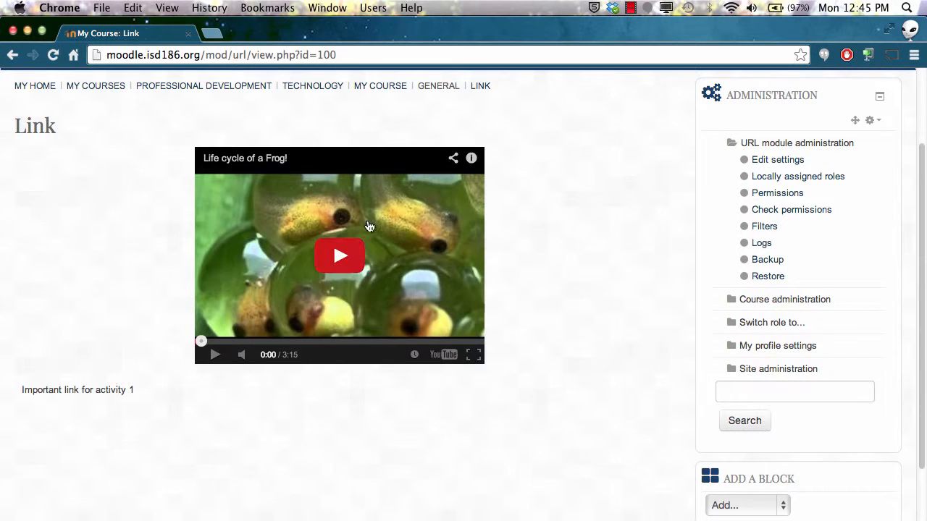
left_click(337, 255)
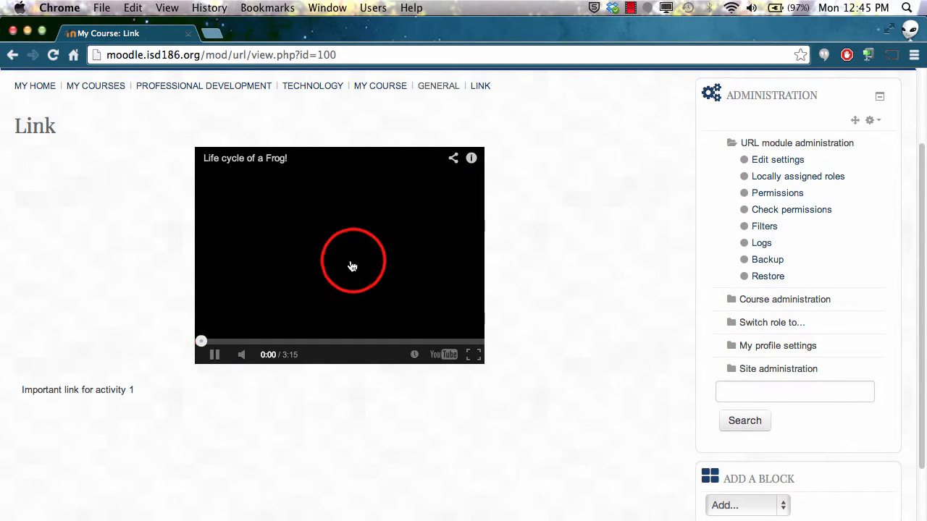